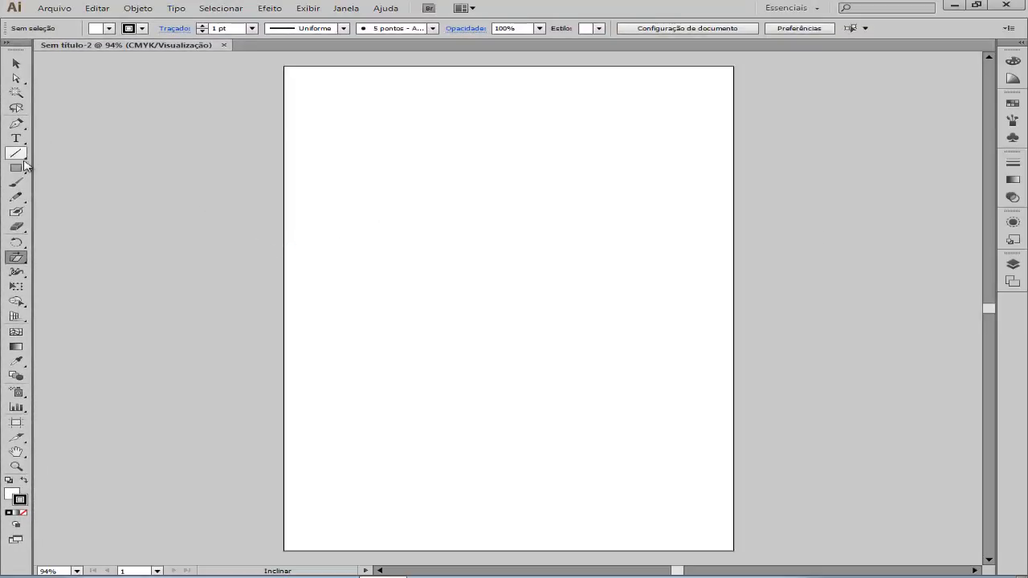
# Draw a rectangle near the centre of the artboard with the Rectangle tool.
pyautogui.click(18, 170)
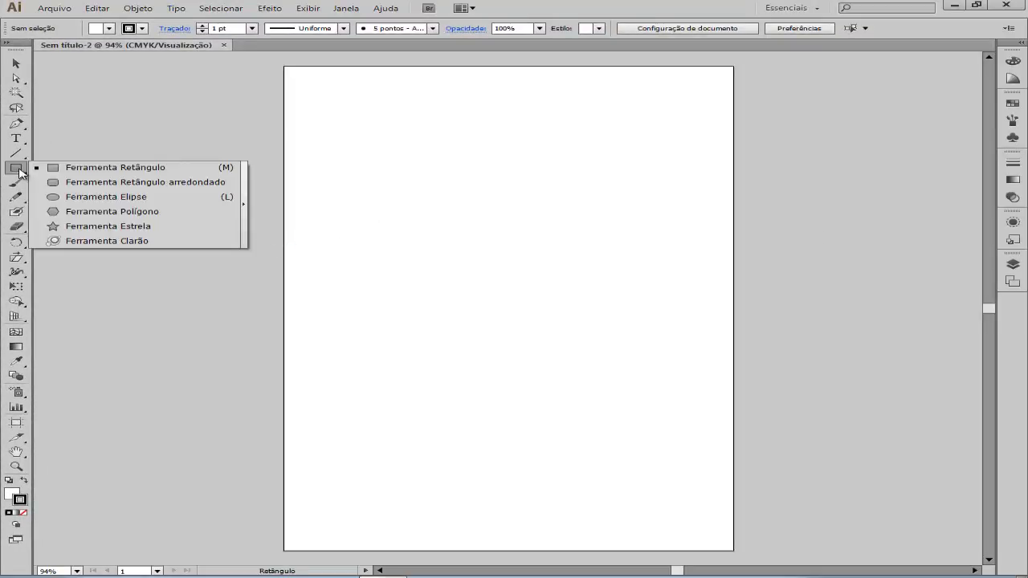
pyautogui.click(103, 167)
pyautogui.moveTo(464, 233); pyautogui.dragTo(598, 325)
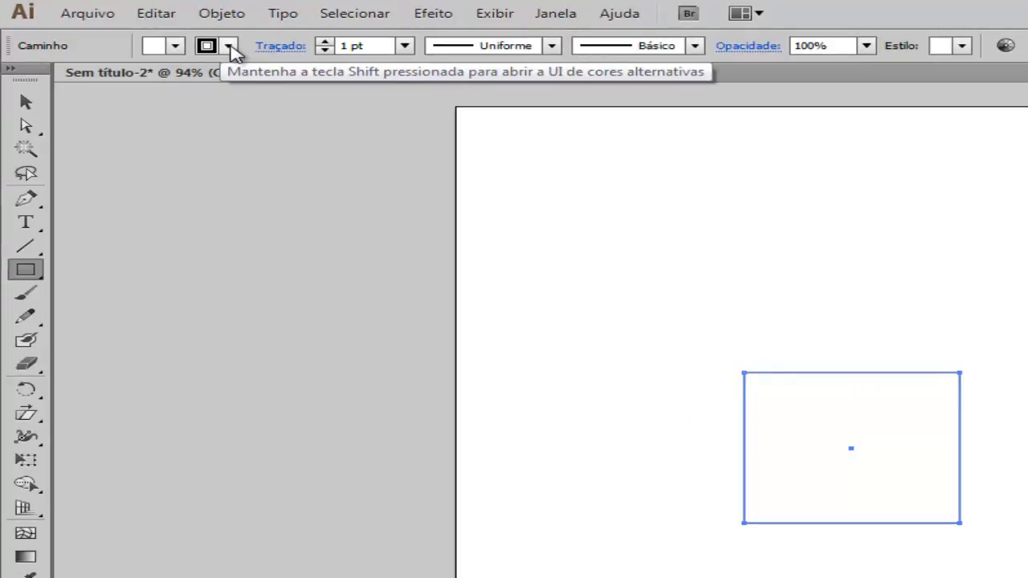
# Give the rectangle a 3 pt stroke and set its fill to none.
pyautogui.click(406, 46)
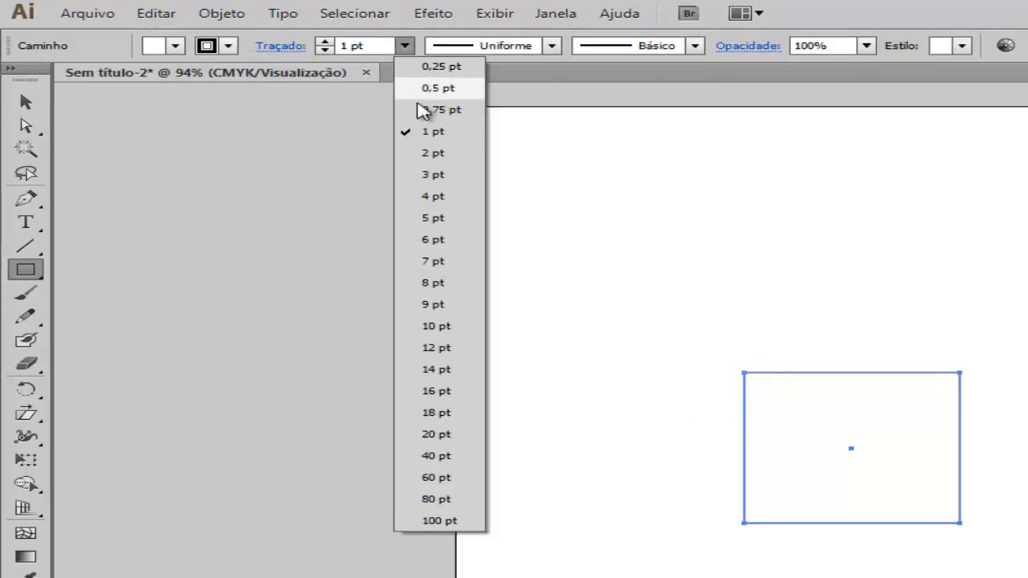
pyautogui.click(447, 176)
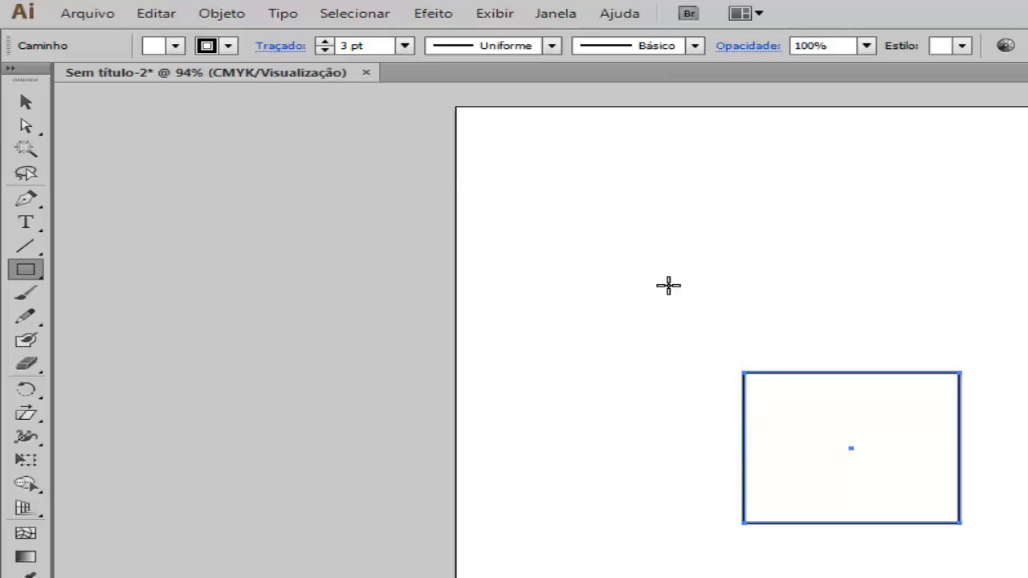
pyautogui.click(178, 47)
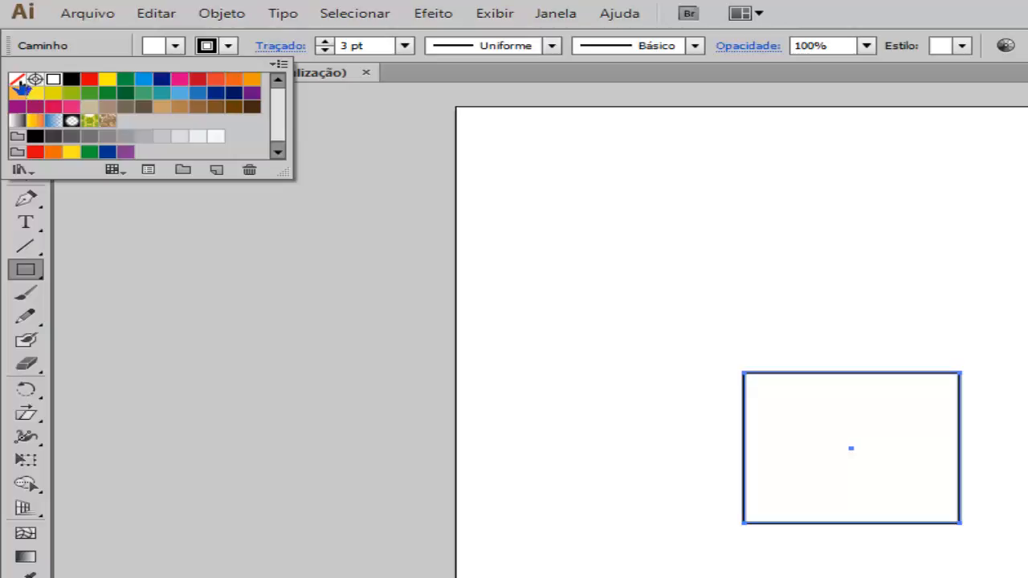
pyautogui.click(17, 79)
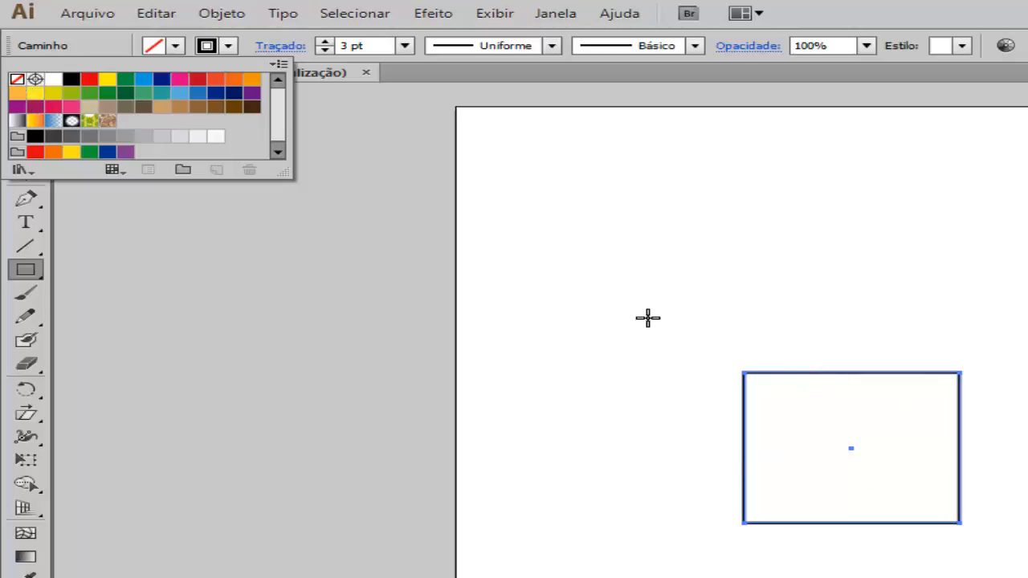
pyautogui.click(351, 120)
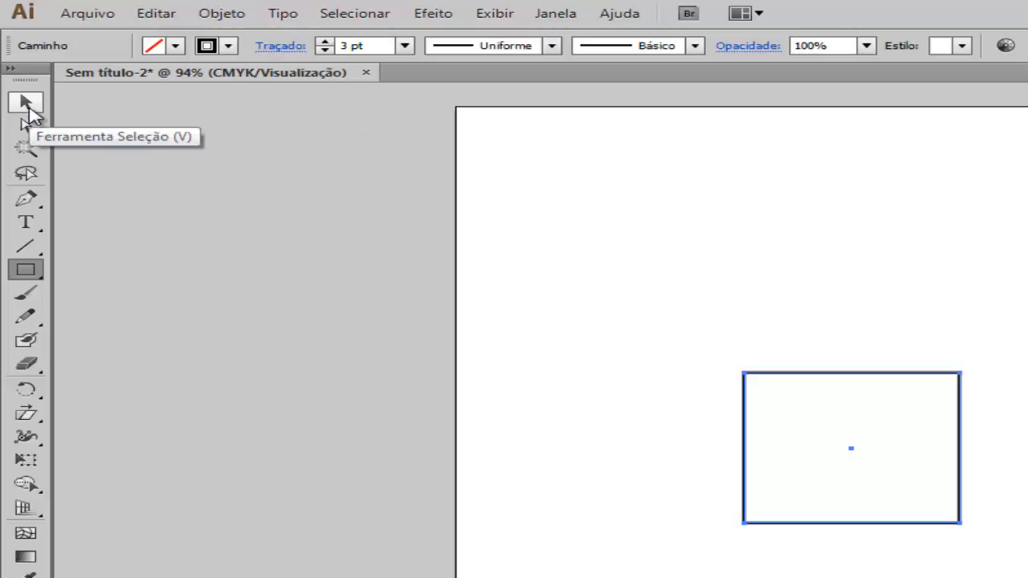
# Move the rectangle slightly up on the artboard with the Selection tool.
pyautogui.click(27, 106)
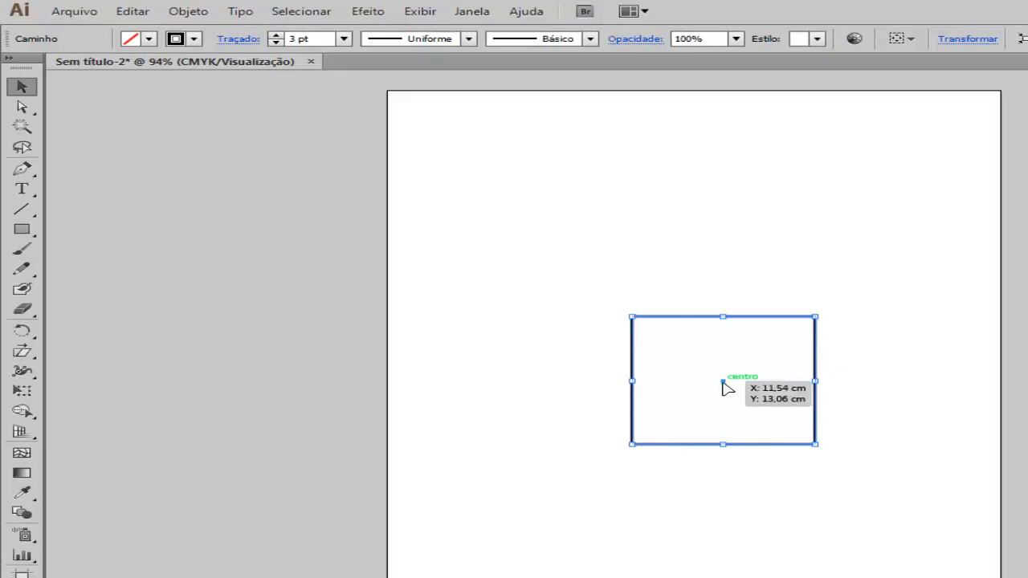
pyautogui.moveTo(722, 381); pyautogui.dragTo(710, 336)
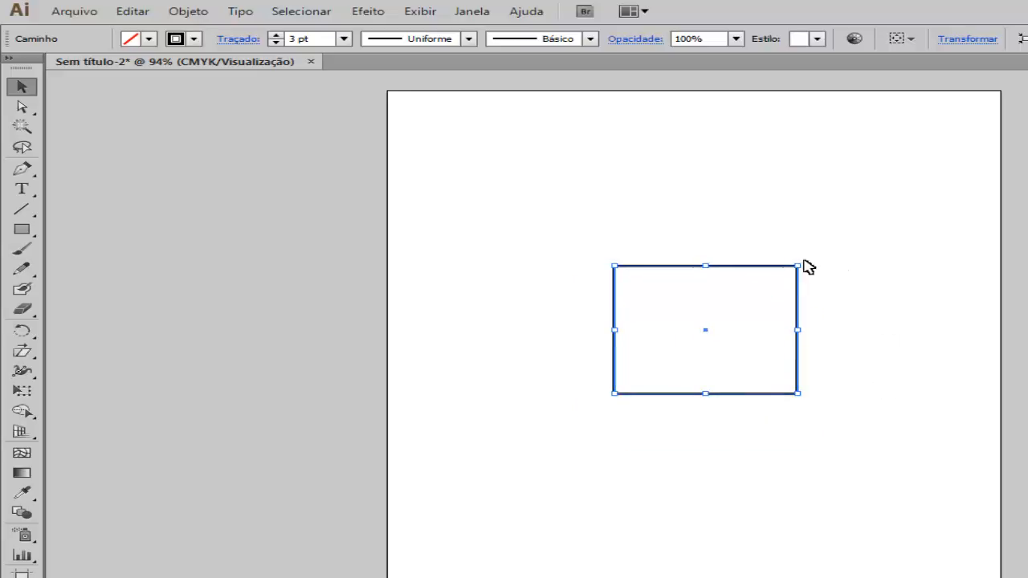
# Try resizing the rectangle from its corner and side handles and rotating it, bringing it back to about its original shape.
pyautogui.moveTo(797, 266)
pyautogui.mouseDown()
pyautogui.moveTo(895, 225)
pyautogui.moveTo(770, 282)
pyautogui.moveTo(868, 208)
pyautogui.moveTo(795, 267)
pyautogui.mouseUp()
pyautogui.moveTo(707, 268)
pyautogui.mouseDown()
pyautogui.moveTo(720, 198)
pyautogui.moveTo(695, 267)
pyautogui.mouseUp()
pyautogui.moveTo(614, 329)
pyautogui.mouseDown()
pyautogui.moveTo(514, 336)
pyautogui.moveTo(615, 329)
pyautogui.mouseUp()
pyautogui.press('alt')
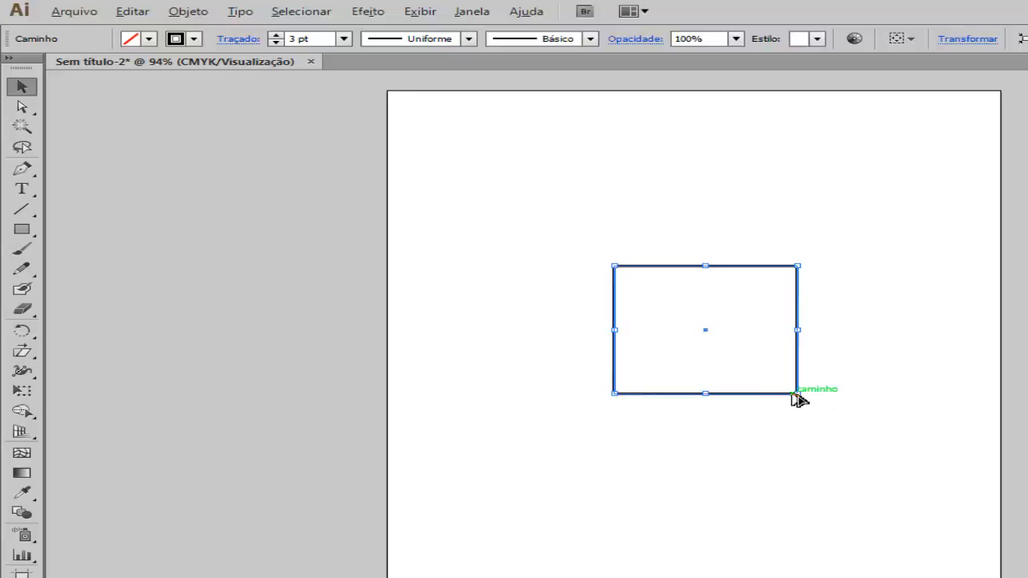
pyautogui.moveTo(798, 396)
pyautogui.mouseDown()
pyautogui.moveTo(878, 447)
pyautogui.moveTo(835, 399)
pyautogui.moveTo(781, 411)
pyautogui.moveTo(854, 479)
pyautogui.moveTo(726, 421)
pyautogui.moveTo(730, 490)
pyautogui.moveTo(835, 500)
pyautogui.moveTo(875, 470)
pyautogui.moveTo(869, 413)
pyautogui.moveTo(797, 420)
pyautogui.moveTo(802, 484)
pyautogui.moveTo(873, 458)
pyautogui.moveTo(797, 394)
pyautogui.mouseUp()
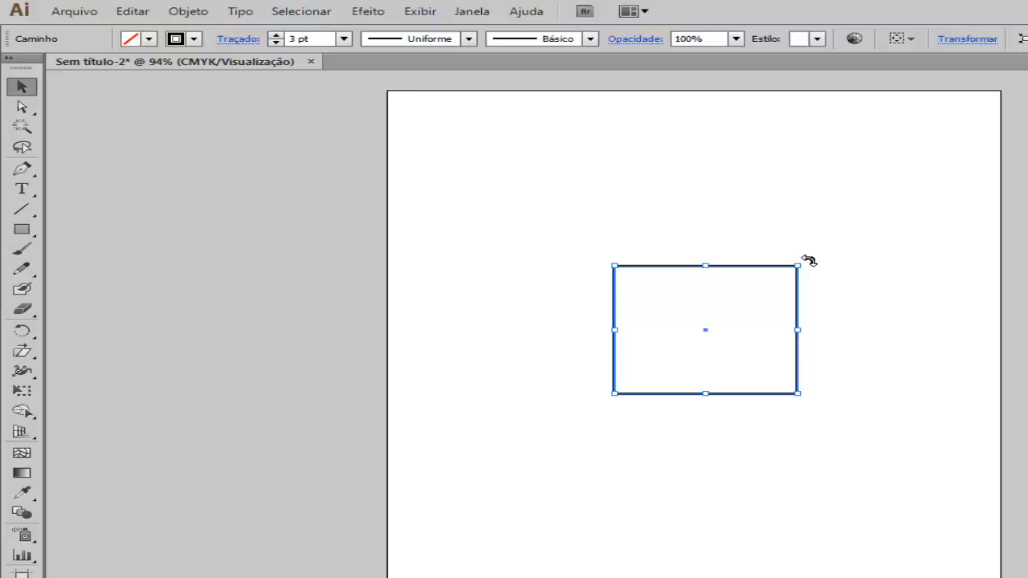
pyautogui.moveTo(808, 260)
pyautogui.mouseDown()
pyautogui.moveTo(828, 305)
pyautogui.moveTo(835, 291)
pyautogui.moveTo(812, 251)
pyautogui.moveTo(811, 261)
pyautogui.mouseUp()
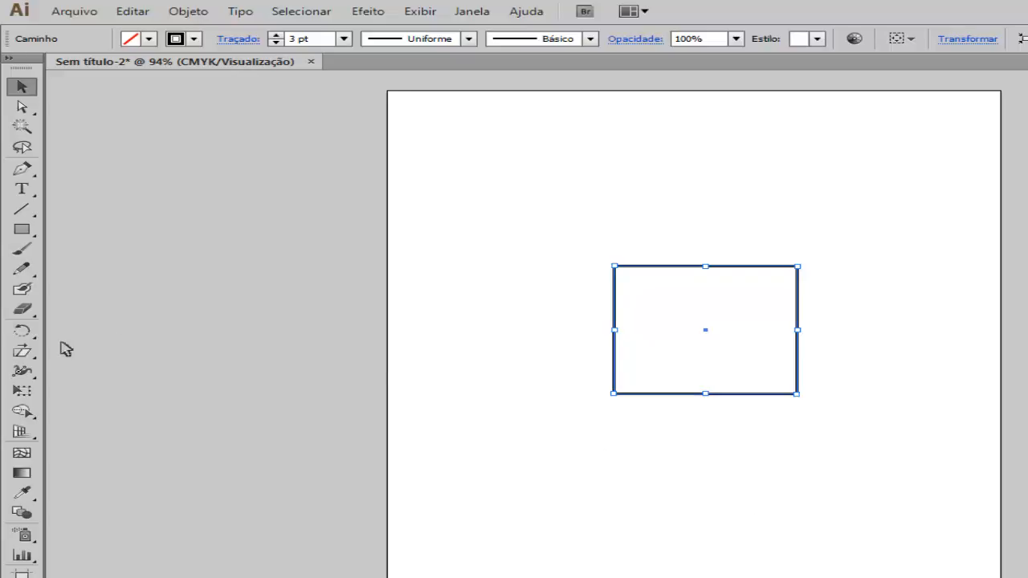
# Tear off the Scale, Shear and Reshape tool group as a floating palette and place it beside the artboard.
pyautogui.moveTo(24, 355); pyautogui.dragTo(285, 385)
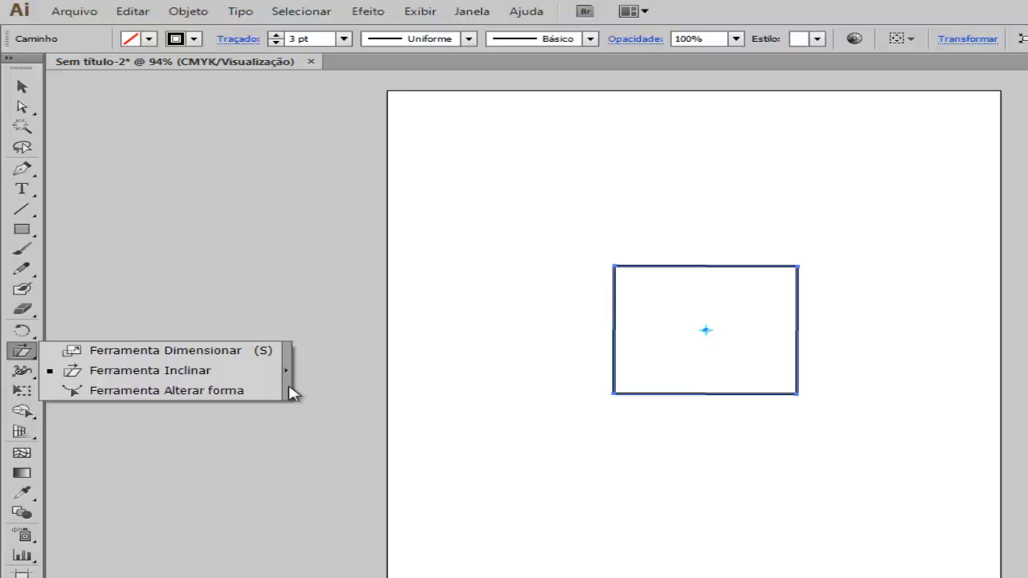
pyautogui.moveTo(289, 386); pyautogui.dragTo(286, 385)
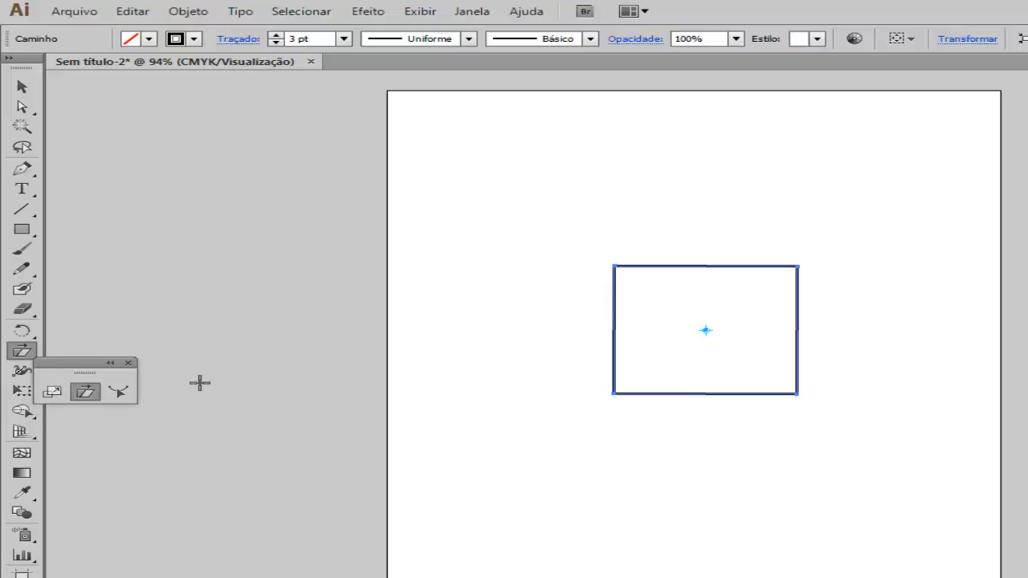
pyautogui.moveTo(68, 371); pyautogui.dragTo(133, 99)
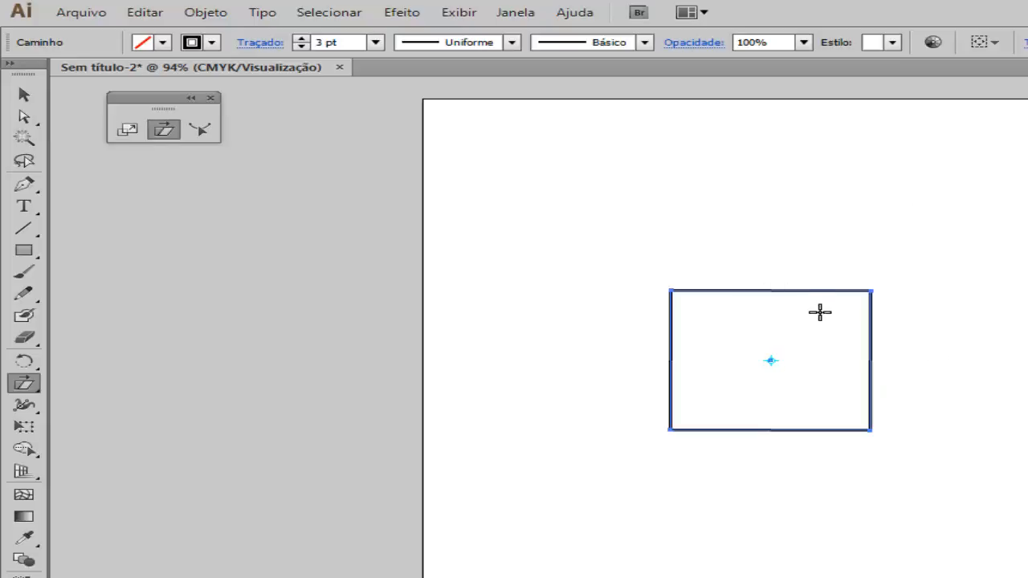
# Try resizing the rectangle from its upper-right handle with the Selection tool.
pyautogui.click(23, 95)
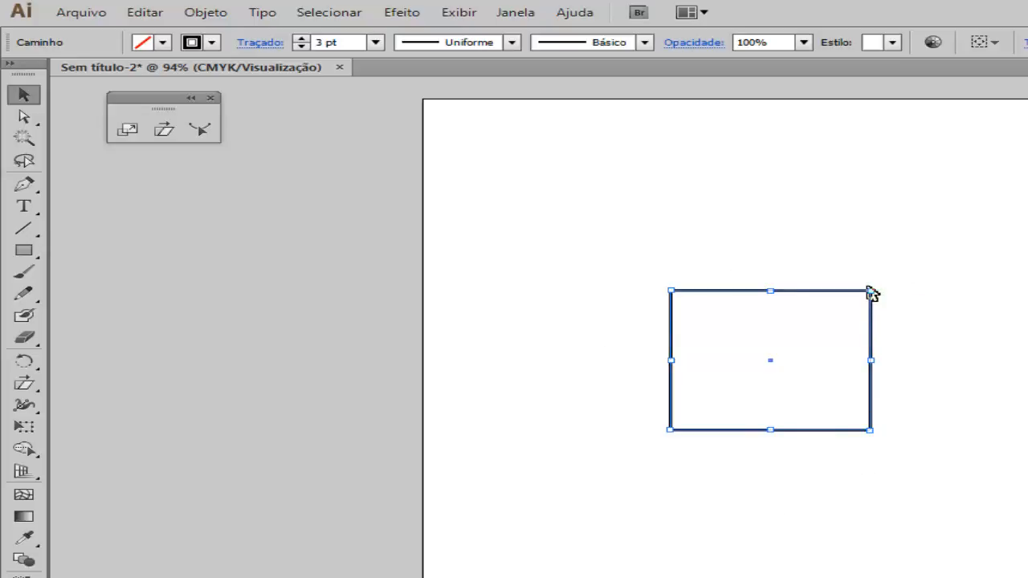
pyautogui.moveTo(870, 293)
pyautogui.mouseDown()
pyautogui.moveTo(849, 298)
pyautogui.moveTo(871, 289)
pyautogui.mouseUp()
# Open the Scale tool's options with the rectangle's centre as reference point, and preview a uniform scale of 100%.
pyautogui.click(135, 138)
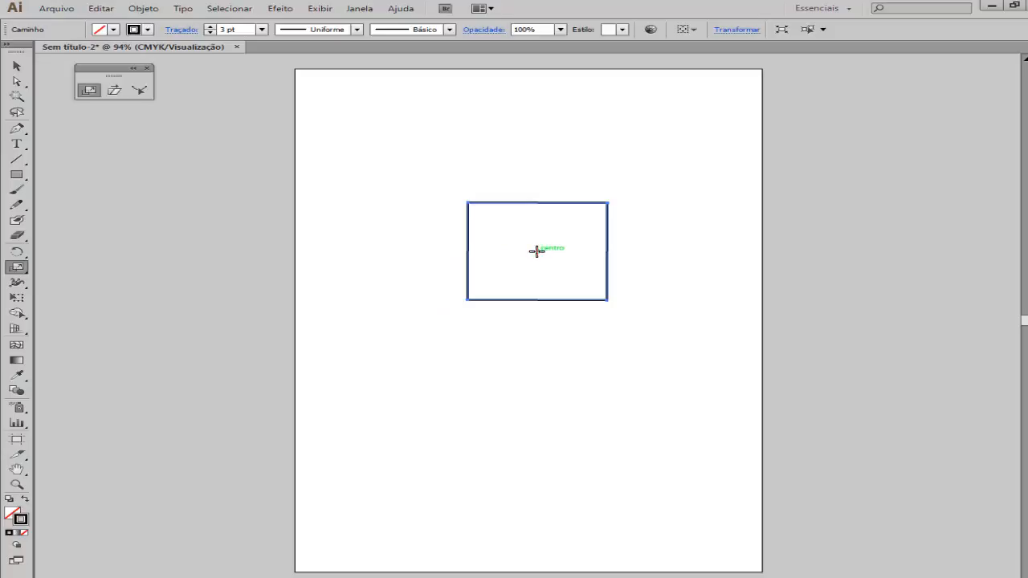
pyautogui.keyDown('alt'); pyautogui.click(536, 251); pyautogui.keyUp('alt')
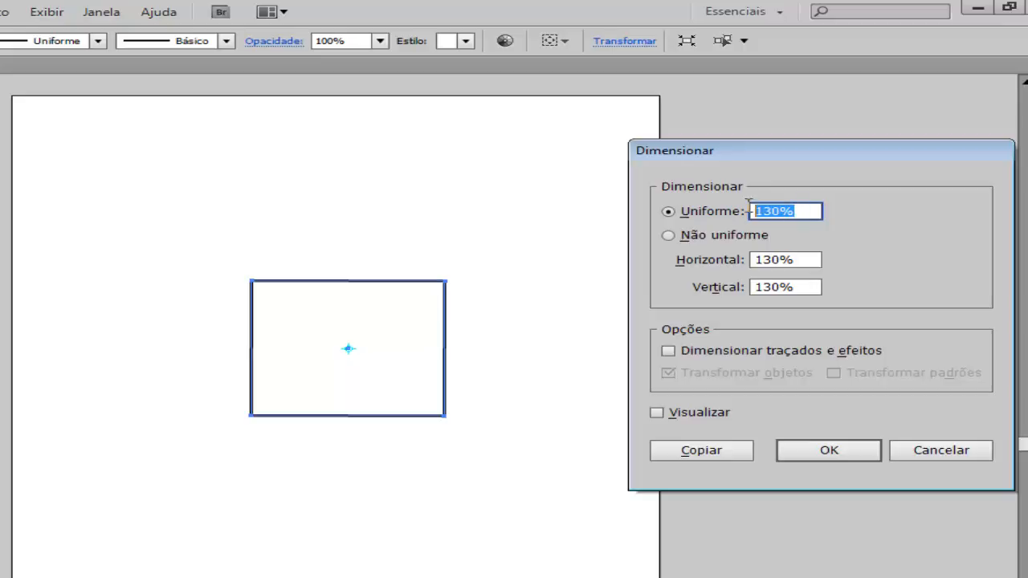
pyautogui.write('100')
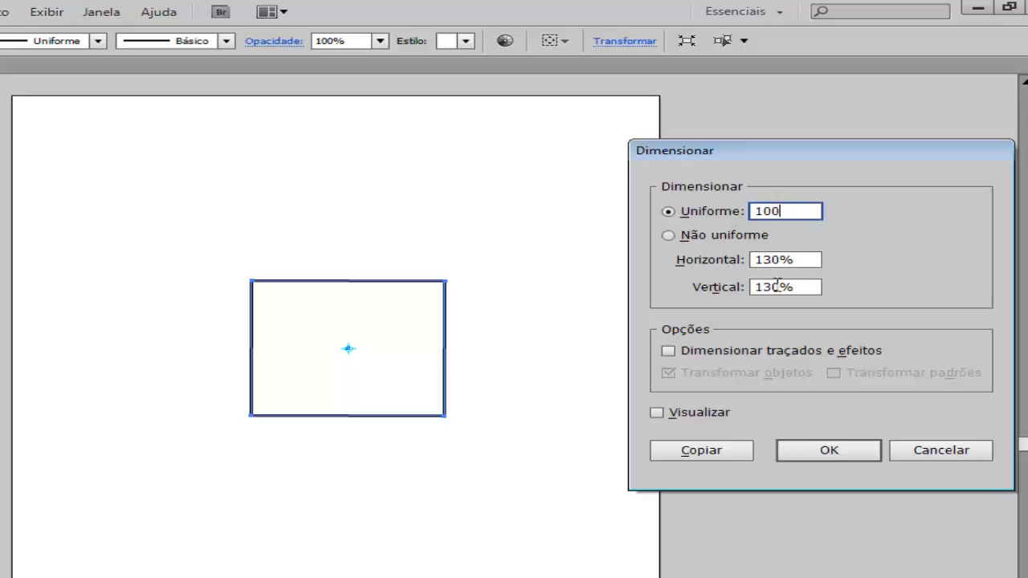
pyautogui.click(660, 414)
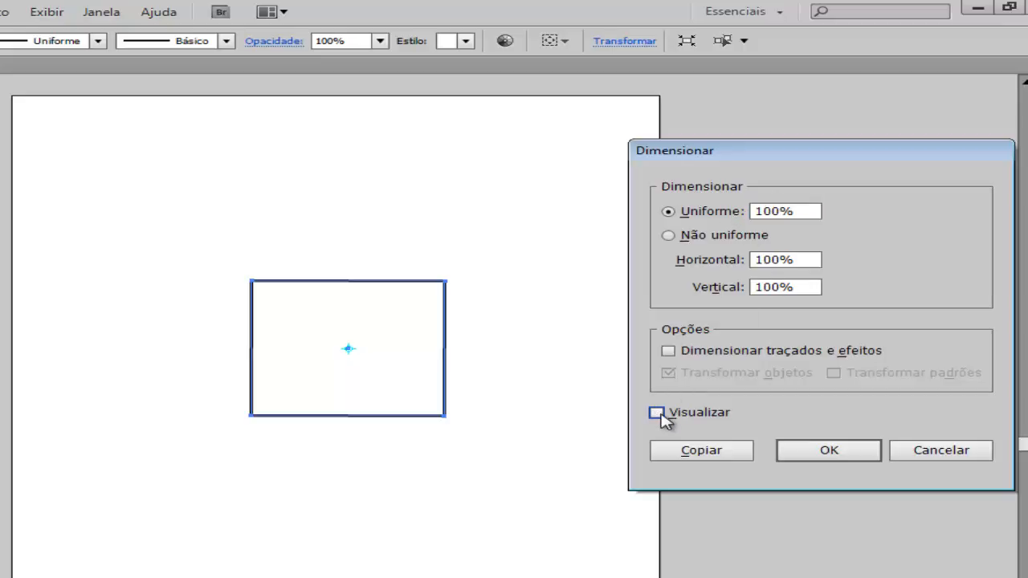
# Set the uniform scale to 80% and toggle the preview to compare it with the rectangle's original size.
pyautogui.moveTo(802, 211); pyautogui.dragTo(745, 212)
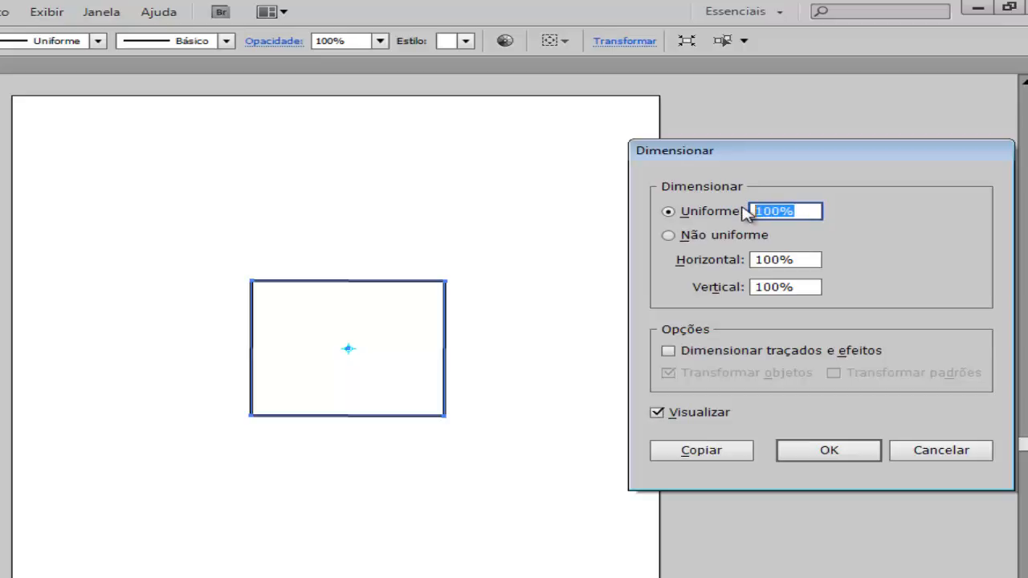
pyautogui.write('80')
pyautogui.click(657, 413)
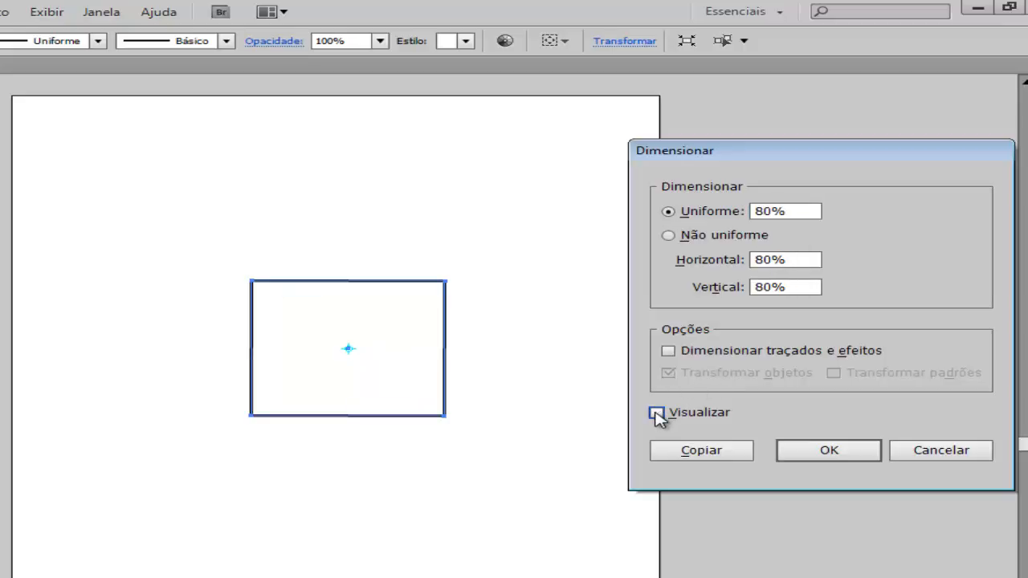
pyautogui.click(656, 413)
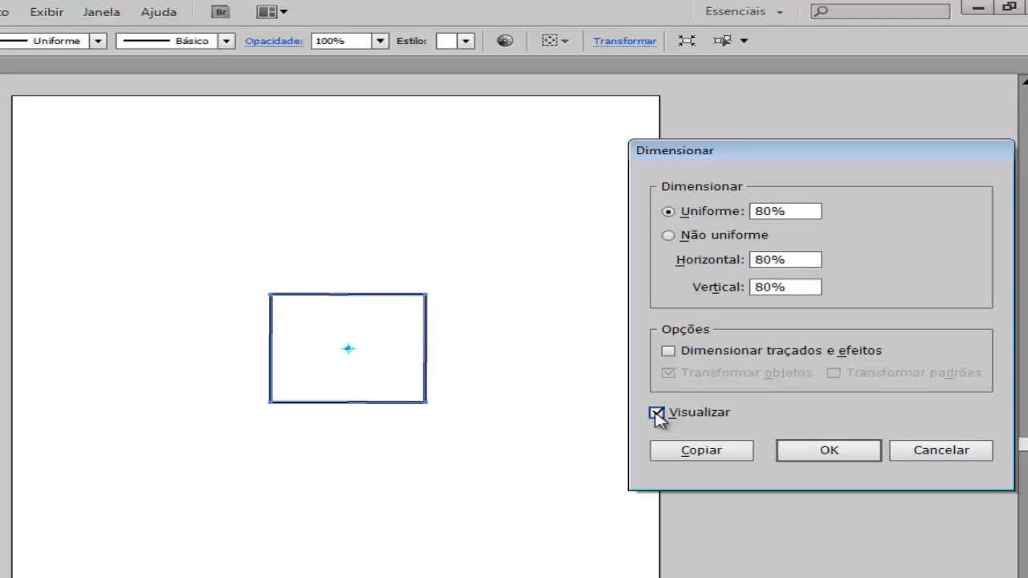
pyautogui.click(656, 412)
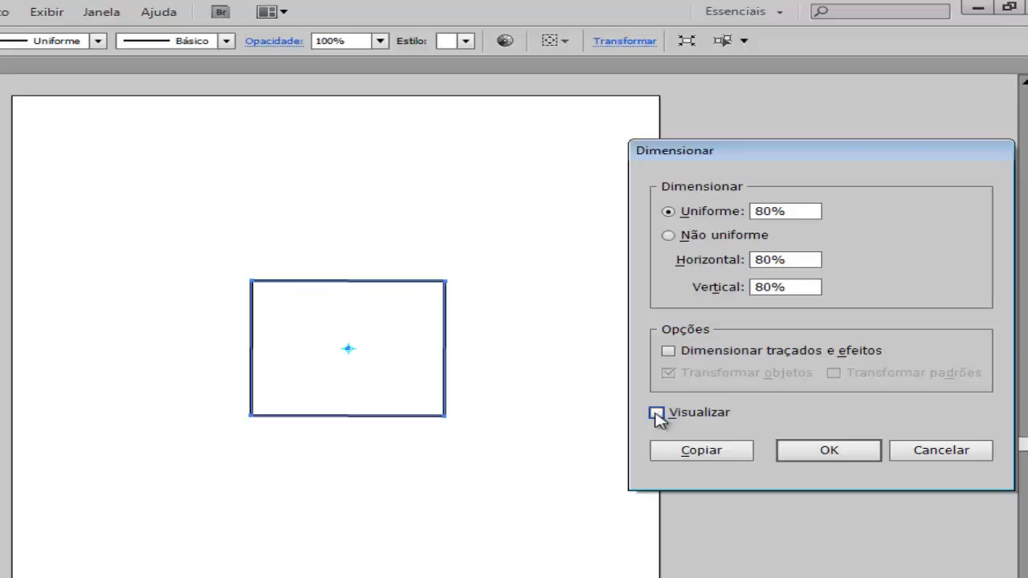
pyautogui.click(656, 413)
pyautogui.click(657, 413)
pyautogui.click(656, 414)
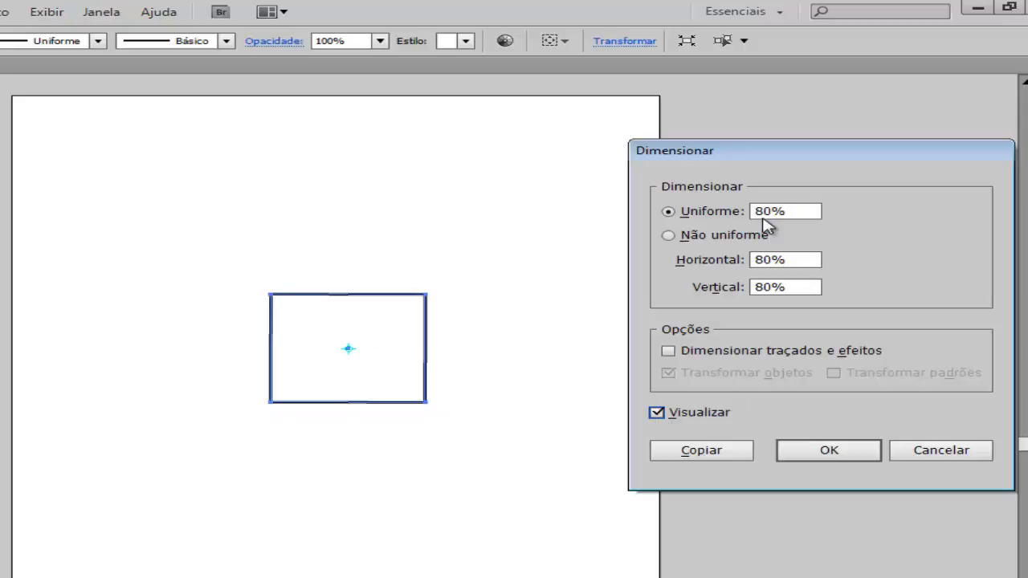
# Create a copy of the rectangle scaled uniformly to 140% about its centre.
pyautogui.press('space')
pyautogui.press('Tab')
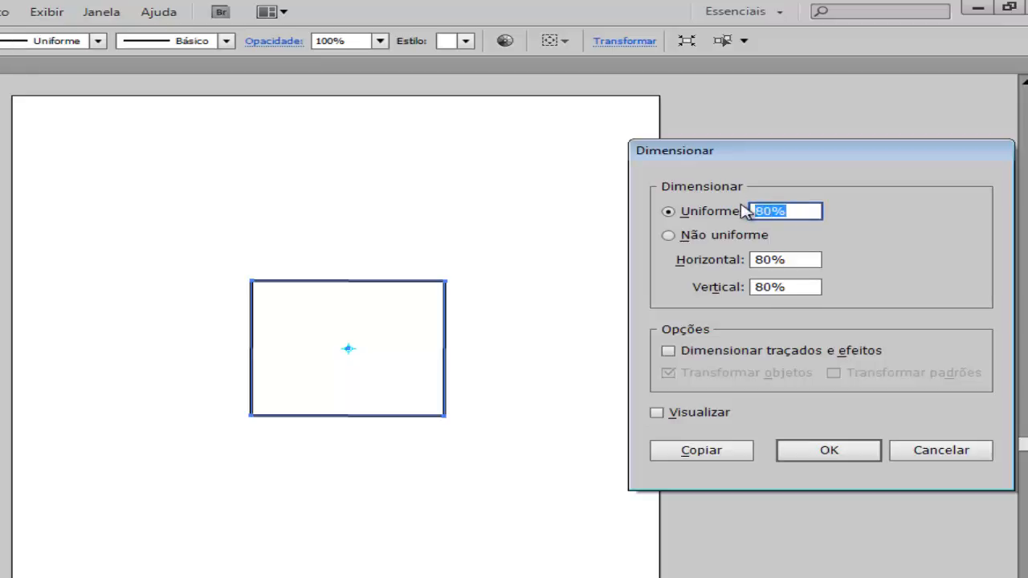
pyautogui.write('140')
pyautogui.click(657, 414)
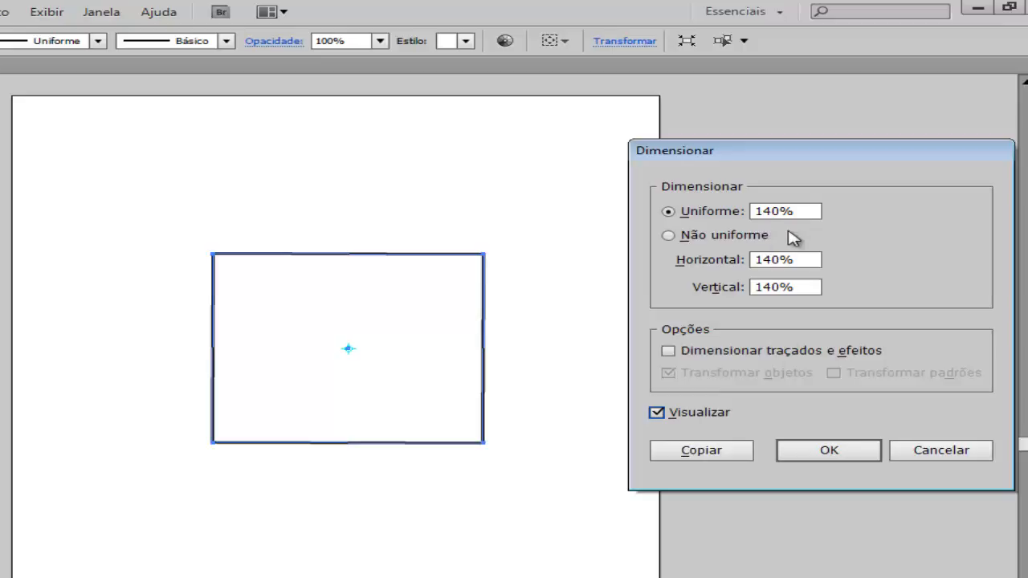
pyautogui.click(704, 452)
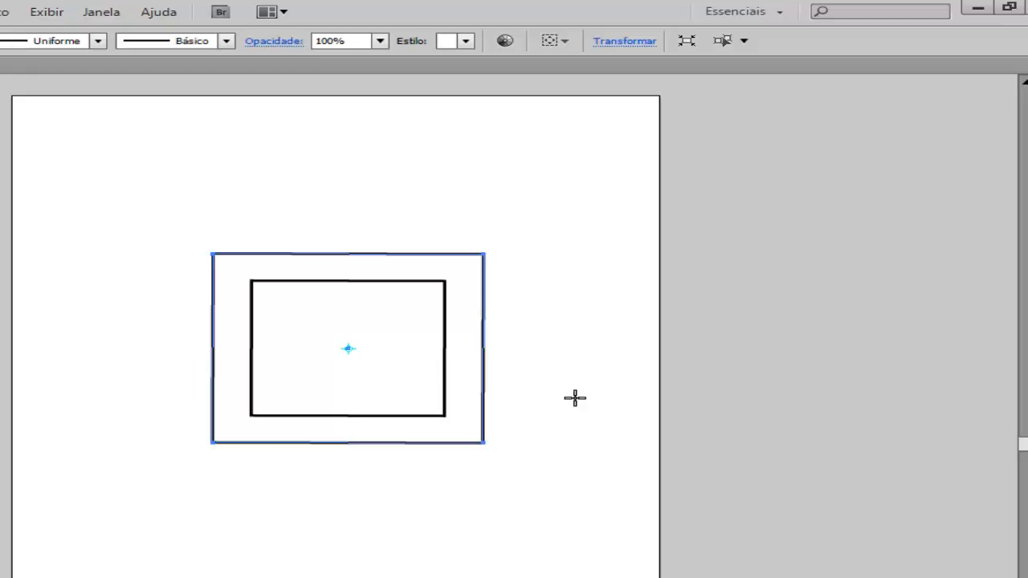
# Repeat the scaled-copy transformation twice to add two more, progressively larger concentric rectangles.
pyautogui.press('v')
pyautogui.hotkey('ctrl', 'd')
pyautogui.hotkey('ctrl', 'd')
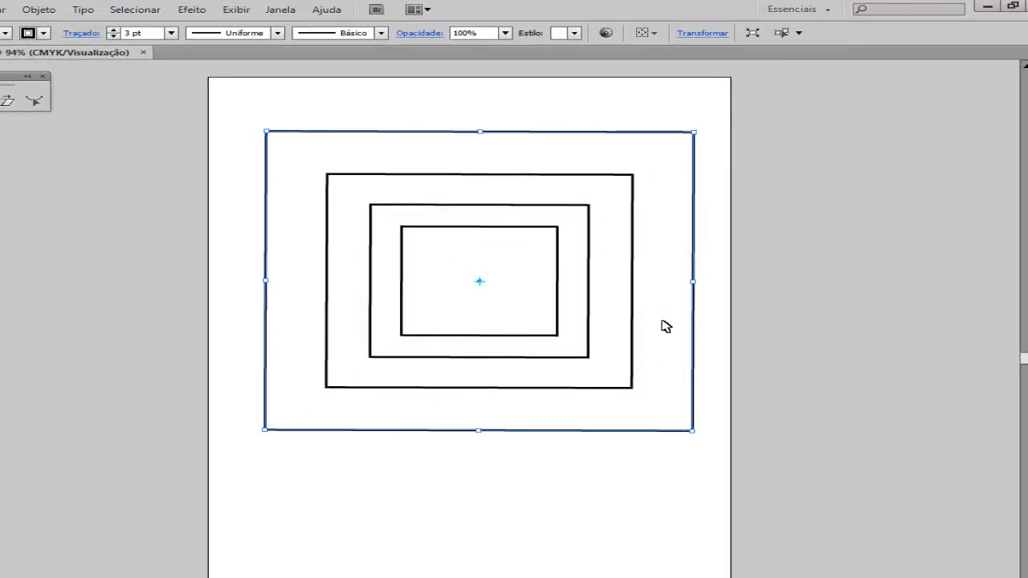
# Undo the three scaled copies, leaving only the original rectangle.
pyautogui.press('m')
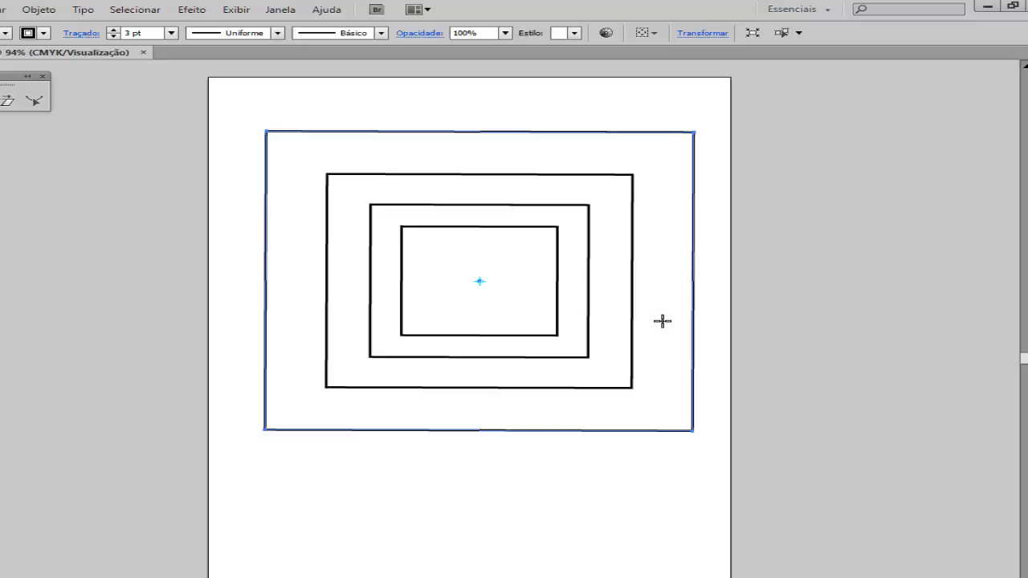
pyautogui.hotkey('ctrl', 'z')
pyautogui.hotkey('ctrl', 'z')
pyautogui.hotkey('ctrl', 'z')
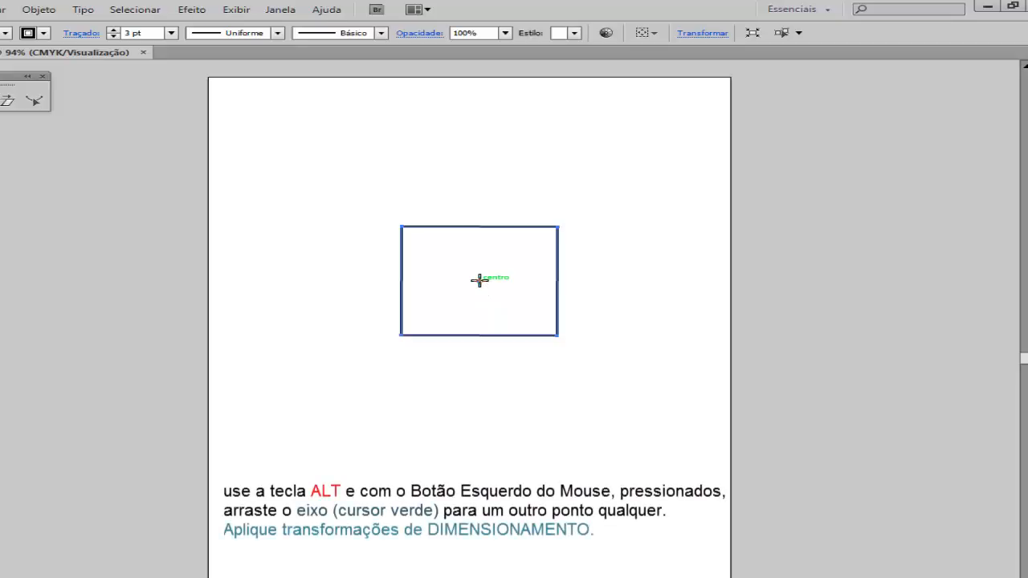
# Place the scaling reference point just outside the rectangle's lower-left corner and compare a 45% uniform scale with the original using the preview.
pyautogui.moveTo(479, 280); pyautogui.dragTo(394, 339)
pyautogui.keyDown('alt'); pyautogui.click(394, 340); pyautogui.keyUp('alt')
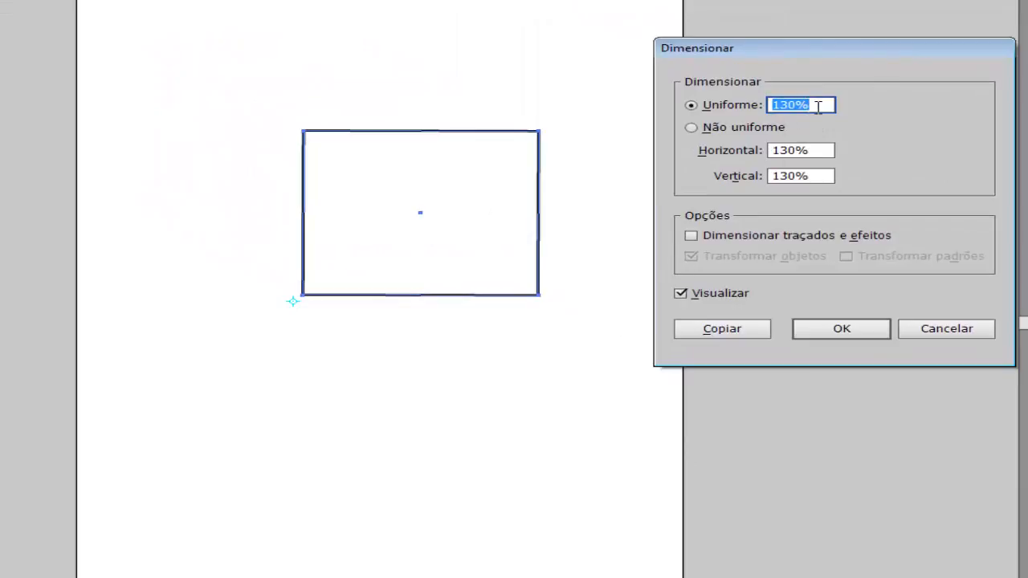
pyautogui.click(681, 294)
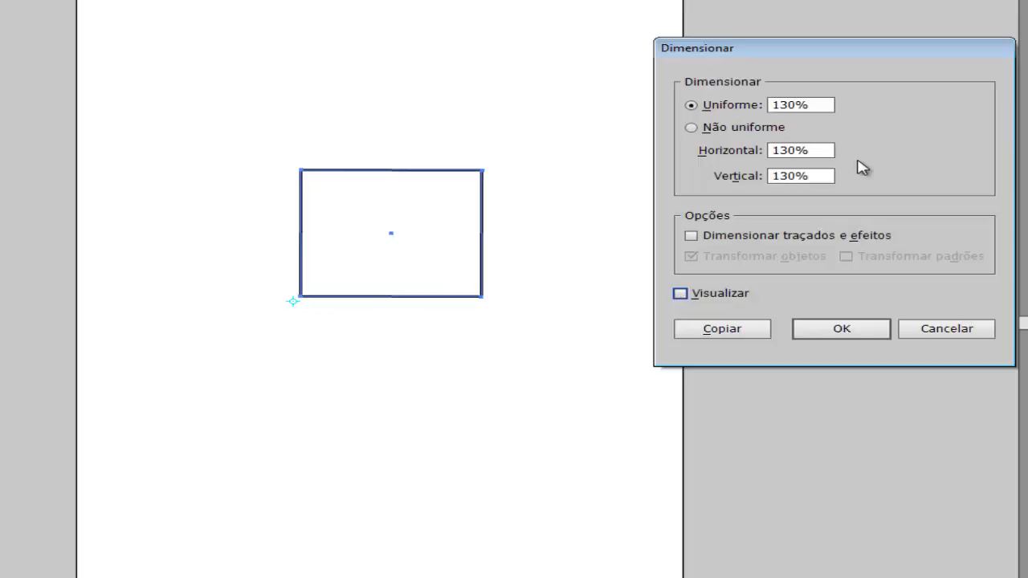
pyautogui.moveTo(812, 102); pyautogui.dragTo(760, 102)
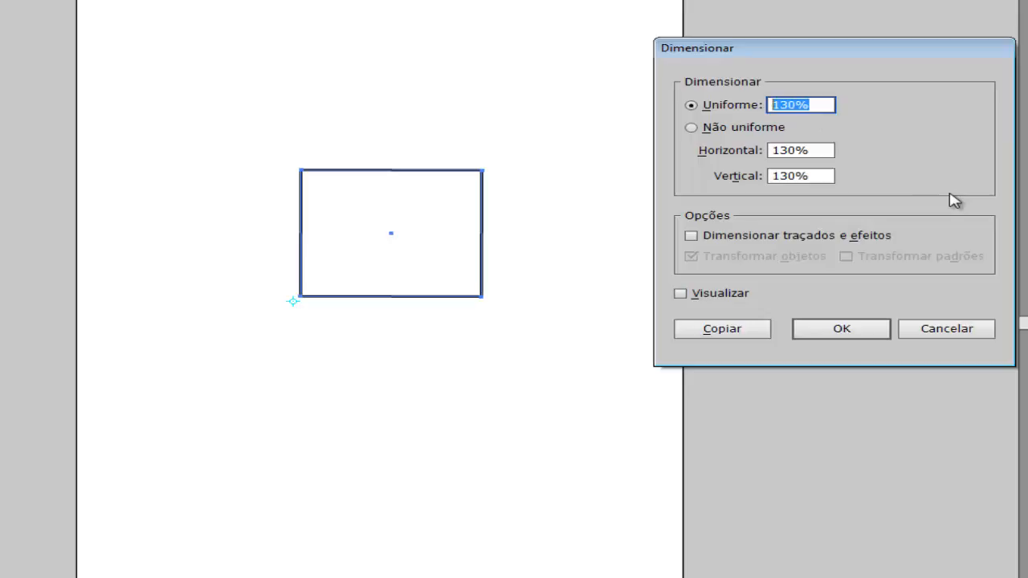
pyautogui.write('45')
pyautogui.click(680, 293)
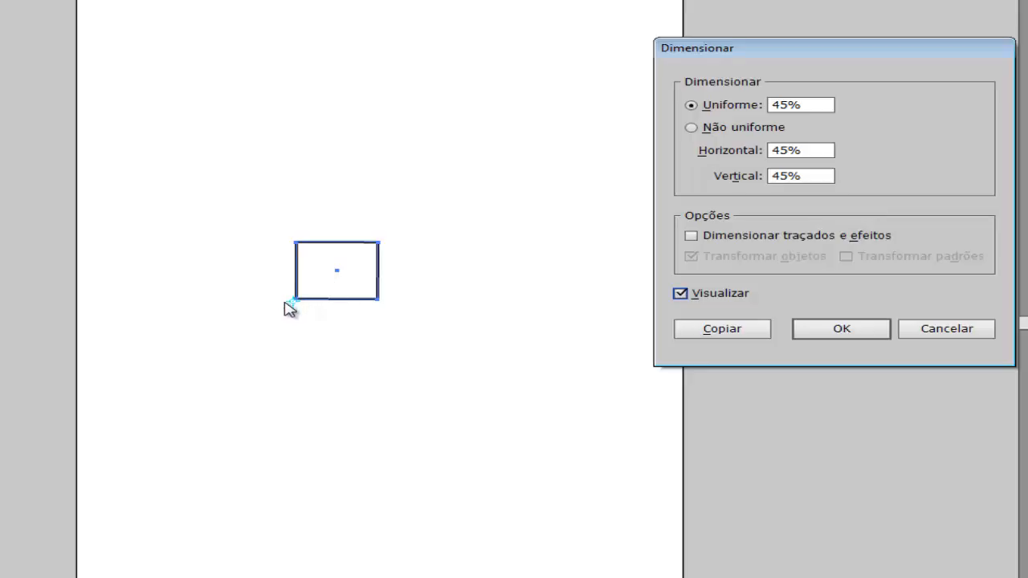
pyautogui.click(681, 294)
pyautogui.click(681, 294)
pyautogui.click(681, 294)
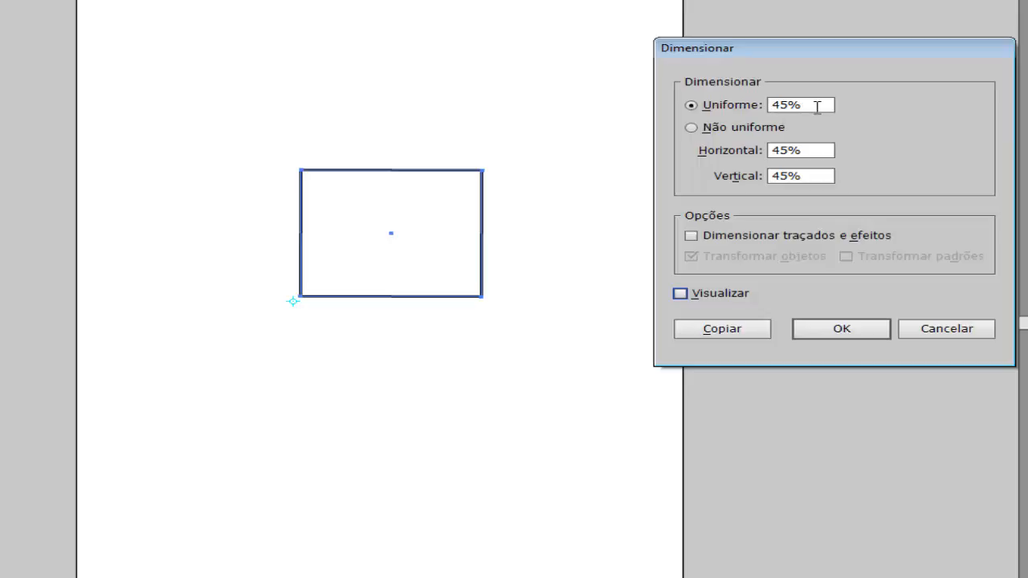
# Set the uniform scale to 90%, compare it using the preview, and create the result as a copy of the rectangle.
pyautogui.moveTo(821, 105); pyautogui.dragTo(766, 108)
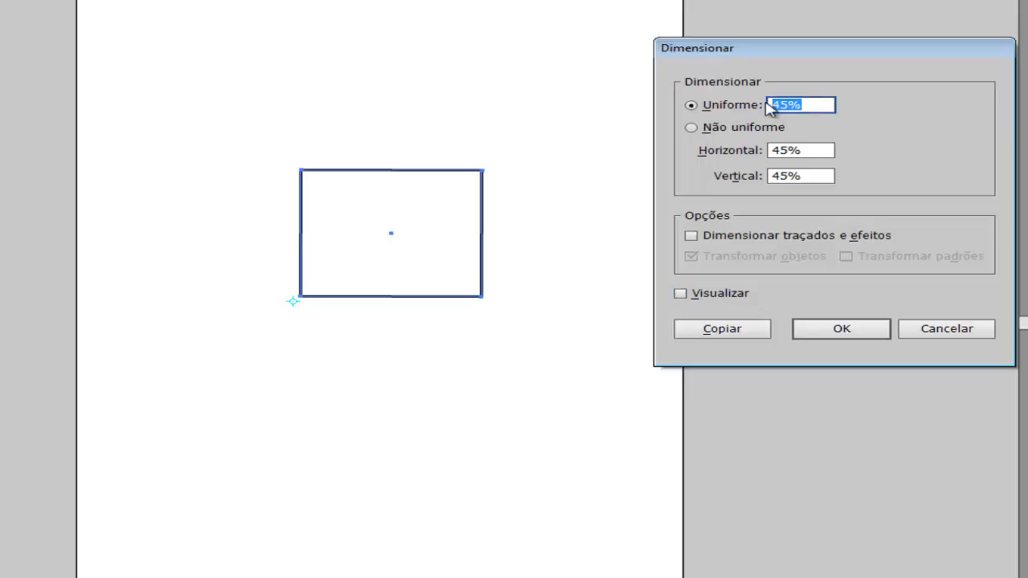
pyautogui.write('90')
pyautogui.click(681, 294)
pyautogui.click(680, 294)
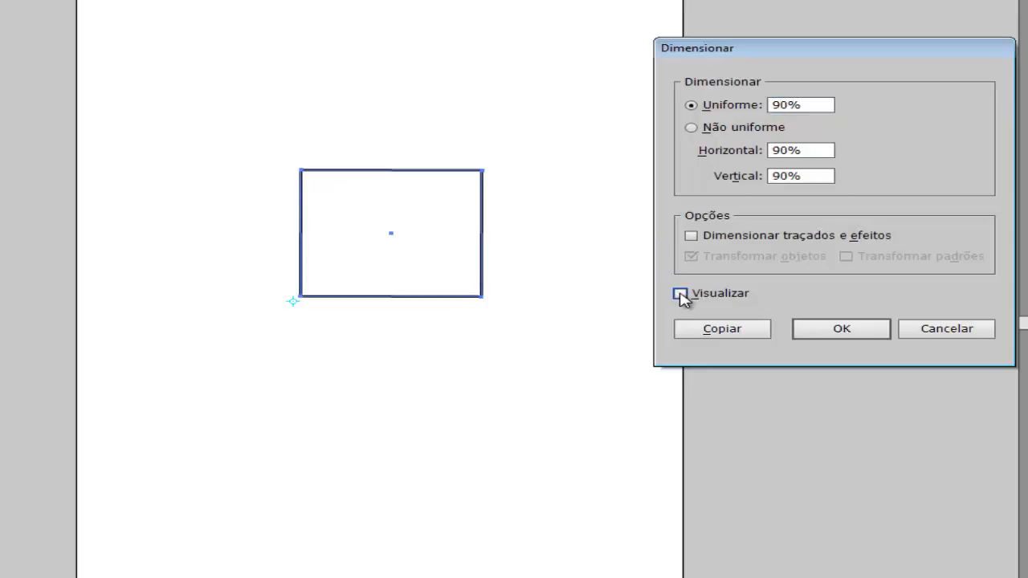
pyautogui.click(681, 295)
pyautogui.click(706, 297)
pyautogui.click(721, 330)
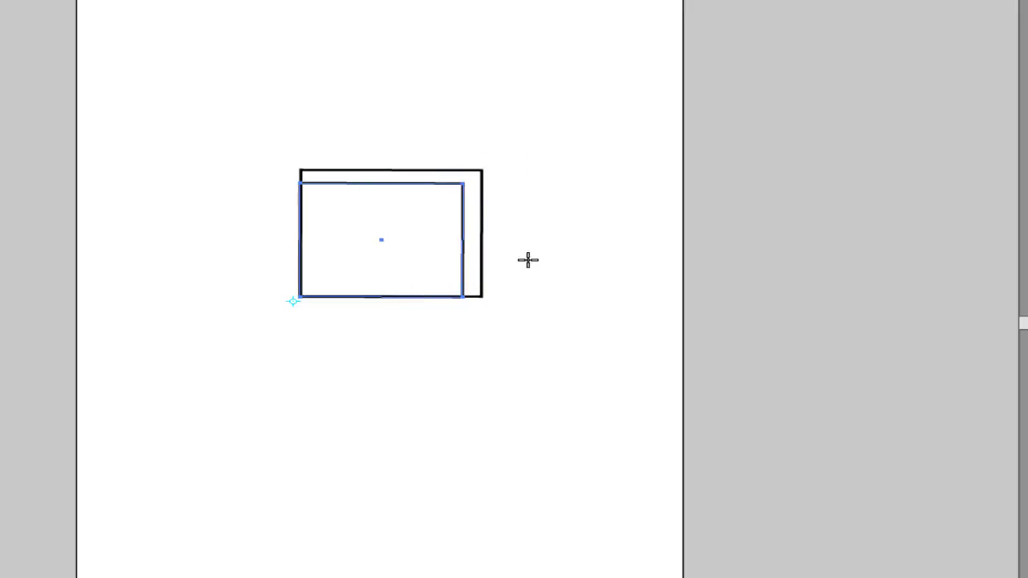
# Repeat the scaled-copy transformation ten times to build a series of ever smaller rectangles towards the lower-left reference point.
pyautogui.press('v')
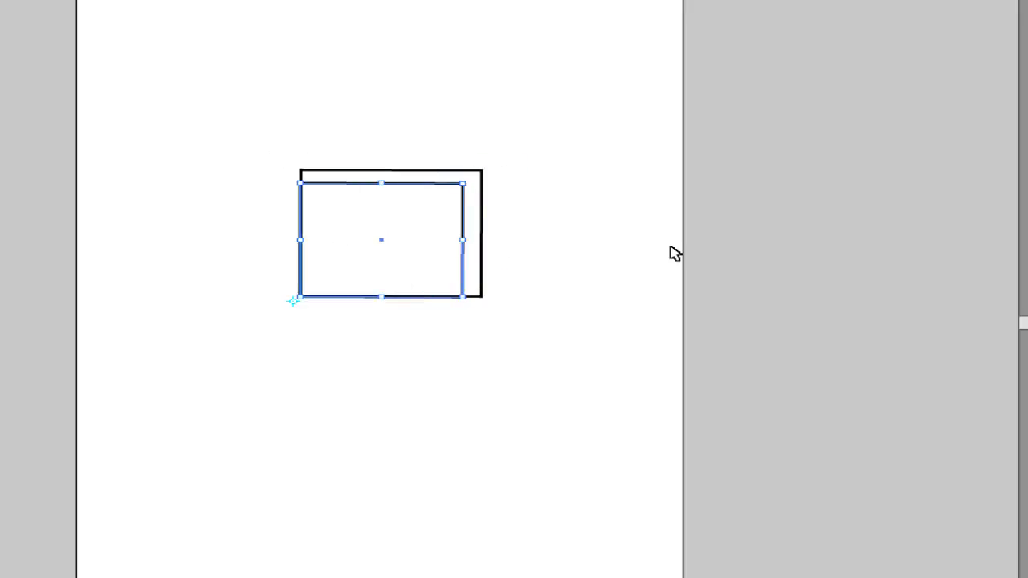
pyautogui.hotkey('ctrl', 'd')
pyautogui.hotkey('ctrl', 'd')
pyautogui.hotkey('ctrl', 'd')
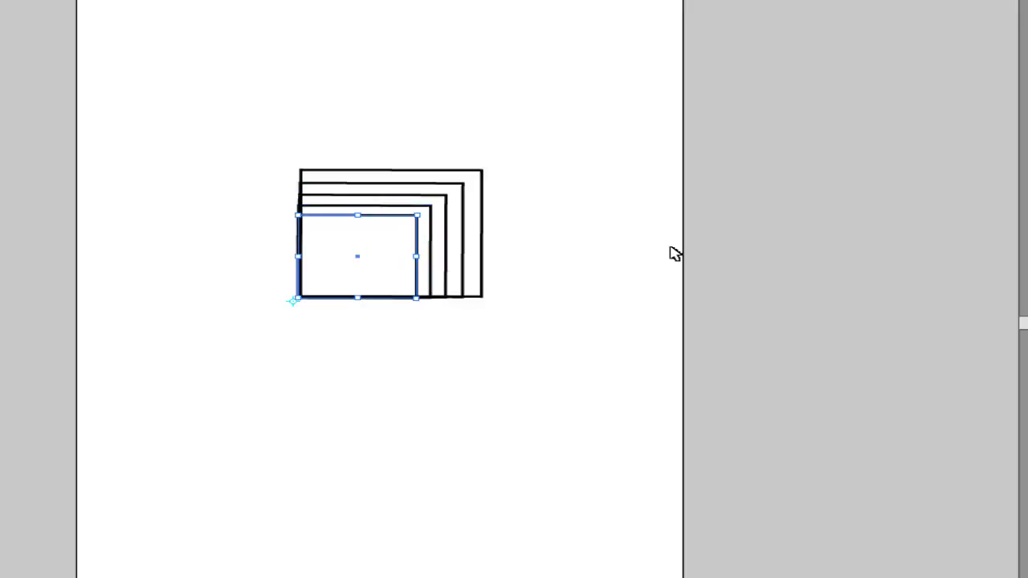
pyautogui.hotkey('ctrl', 'd')
pyautogui.hotkey('ctrl', 'd')
pyautogui.hotkey('ctrl', 'd')
pyautogui.hotkey('ctrl', 'd')
pyautogui.hotkey('ctrl', 'd')
pyautogui.hotkey('ctrl', 'd')
pyautogui.hotkey('ctrl', 'd')
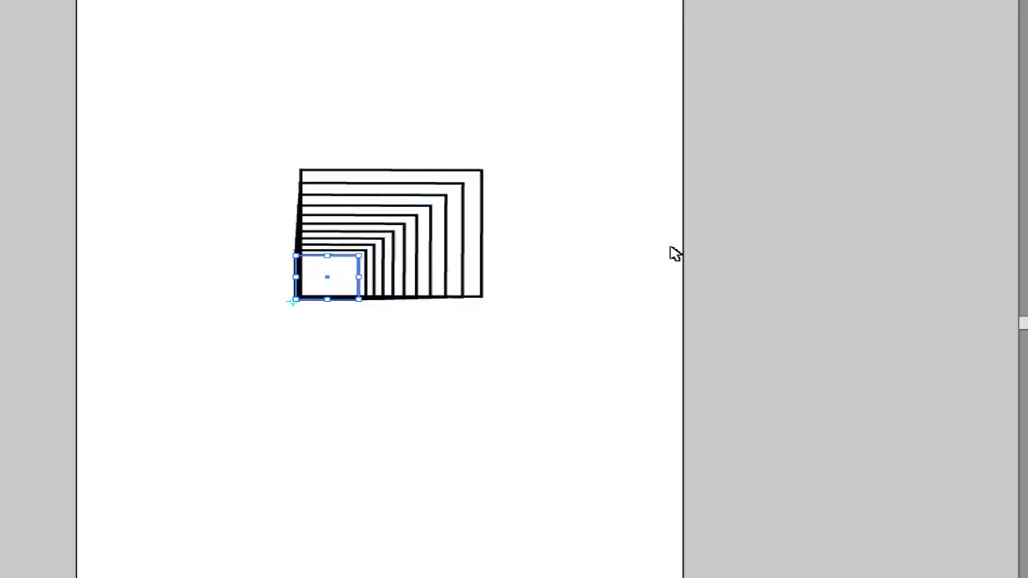
# Undo all the 90% scaled copies, leaving only the original rectangle.
pyautogui.press('s')
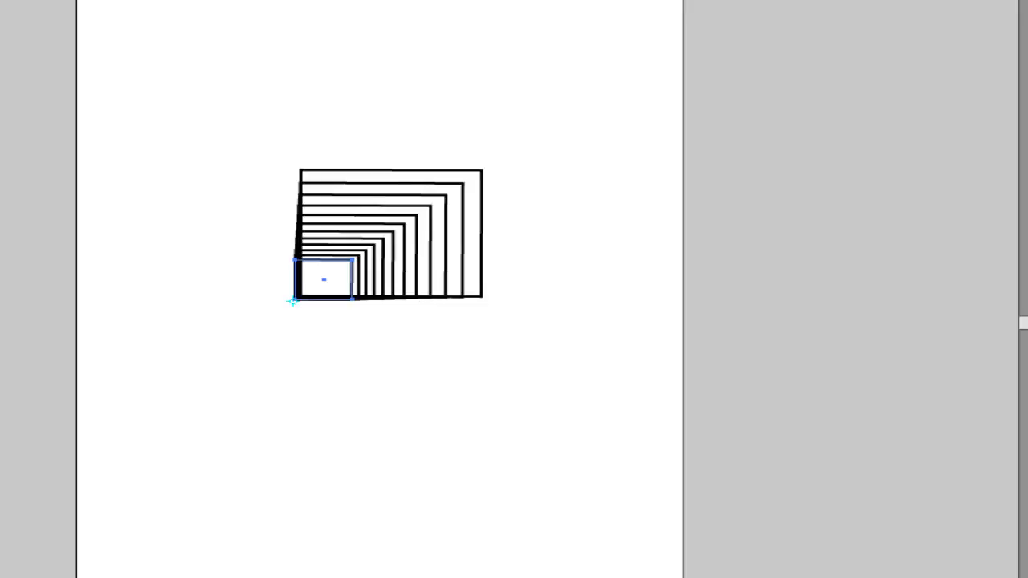
pyautogui.press('v')
pyautogui.hotkey('ctrl', 'z')
pyautogui.hotkey('ctrl', 'z')
pyautogui.hotkey('ctrl', 'z')
pyautogui.hotkey('ctrl', 'z')
pyautogui.hotkey('ctrl', 'z')
pyautogui.hotkey('ctrl', 'z')
pyautogui.hotkey('ctrl', 'z')
pyautogui.hotkey('ctrl', 'z')
pyautogui.hotkey('ctrl', 'z')
pyautogui.hotkey('ctrl', 'z')
pyautogui.hotkey('ctrl', 'z')
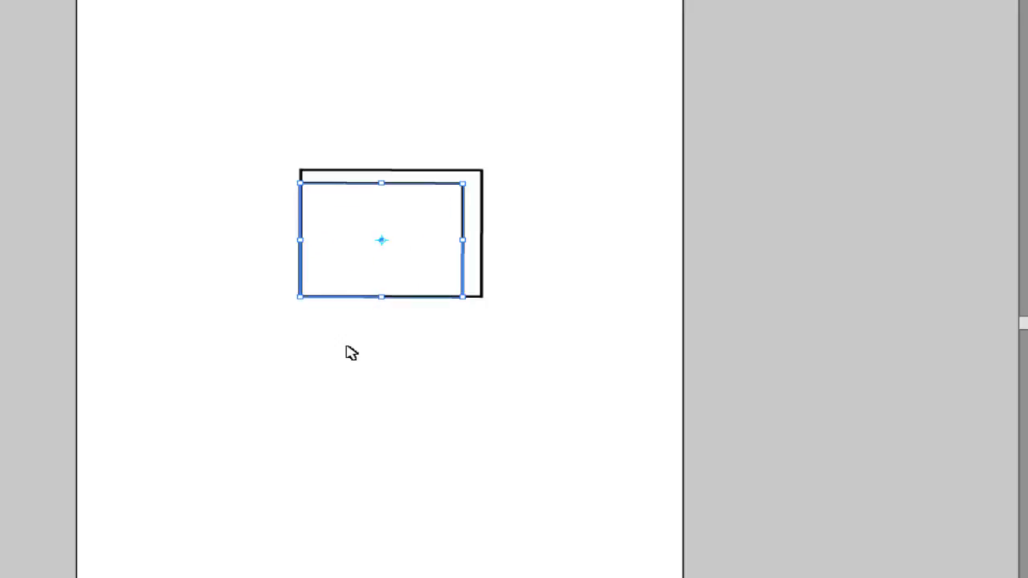
pyautogui.hotkey('ctrl', 'z')
# Scale the rectangle non-uniformly about its centre, 100% horizontally and 130% vertically, checking the preview before applying it.
pyautogui.press('m')
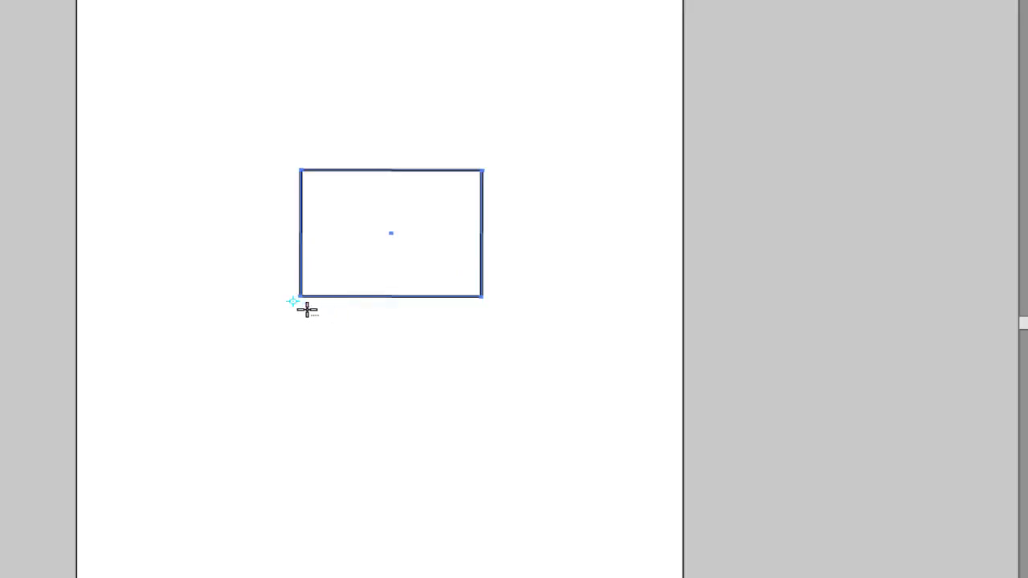
pyautogui.press('s')
pyautogui.keyDown('alt'); pyautogui.click(390, 233); pyautogui.keyUp('alt')
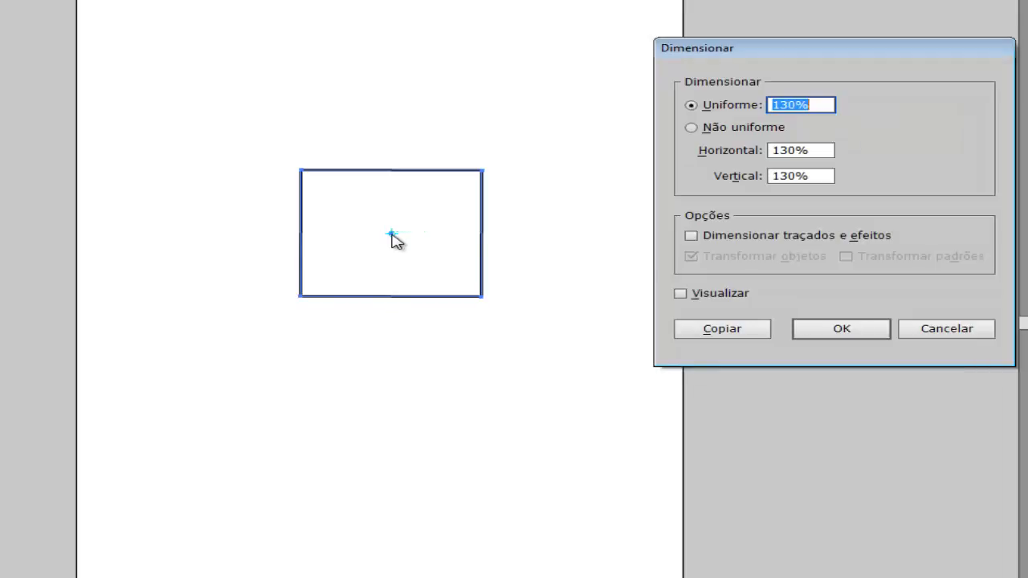
pyautogui.click(692, 128)
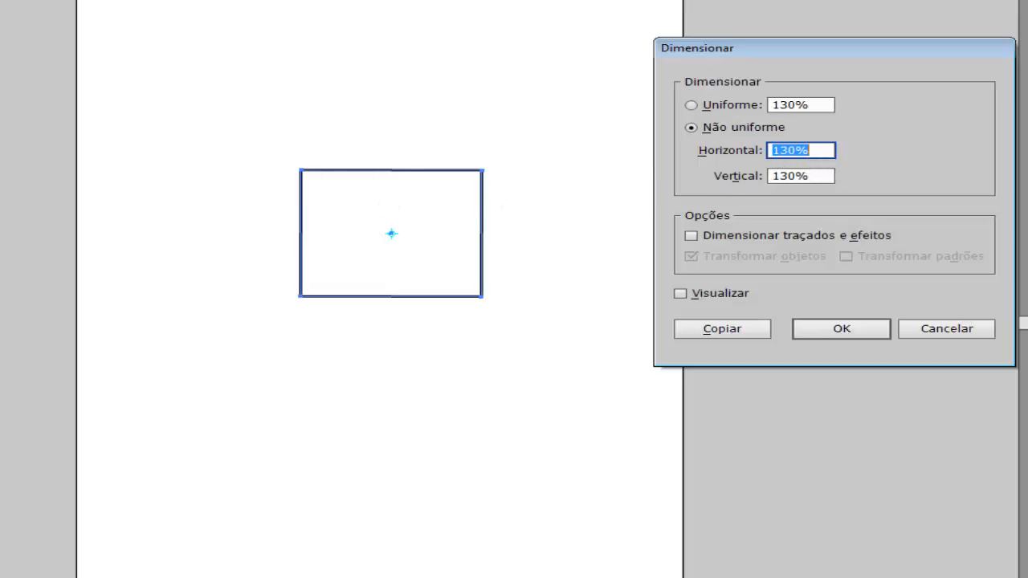
pyautogui.write('10')
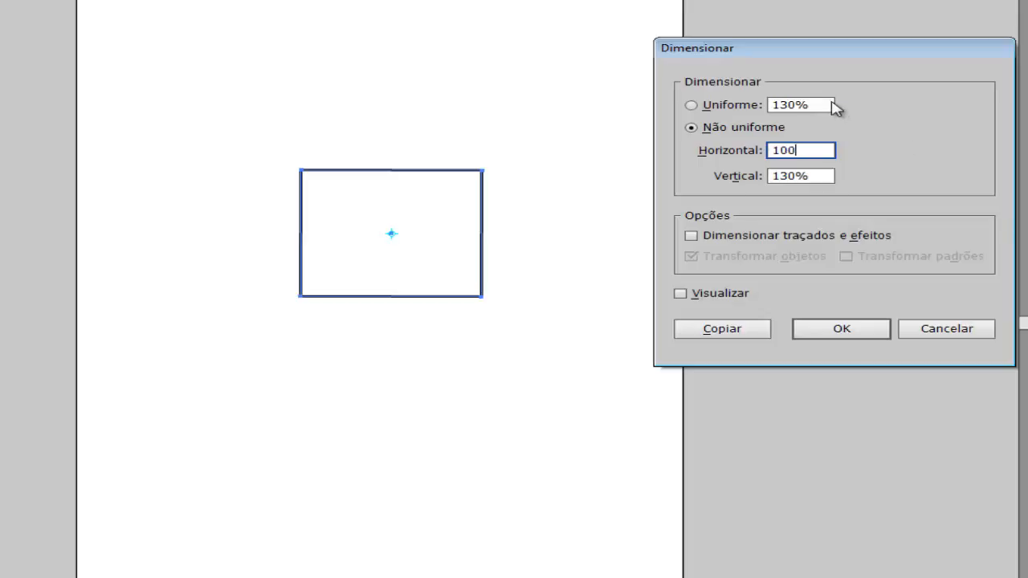
pyautogui.click(821, 175)
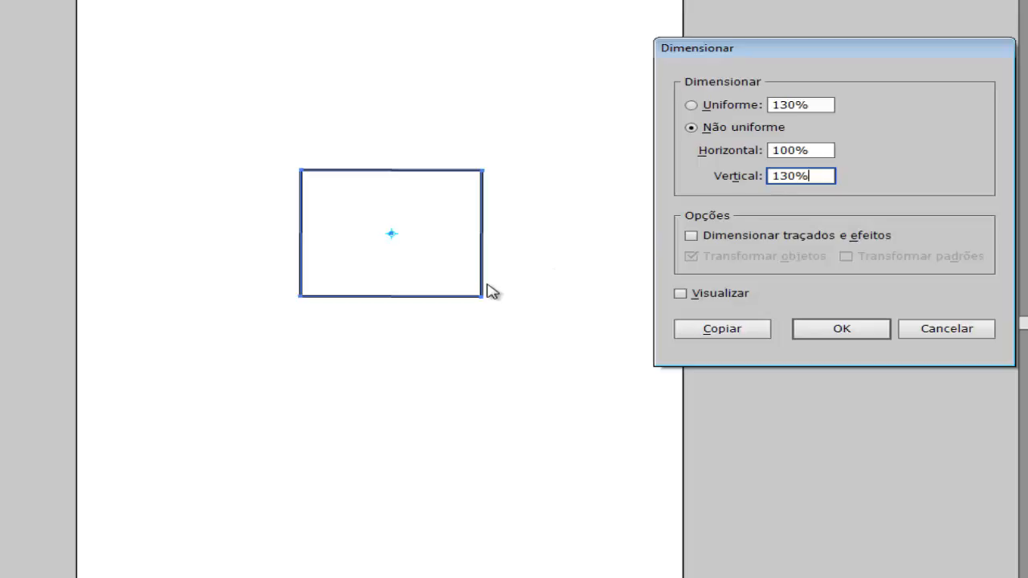
pyautogui.click(680, 293)
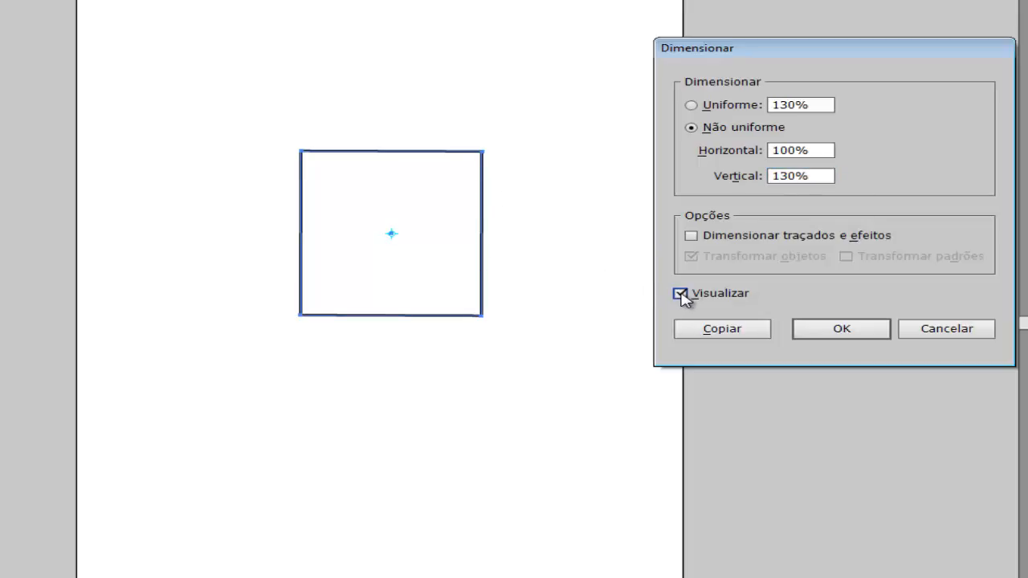
pyautogui.click(680, 294)
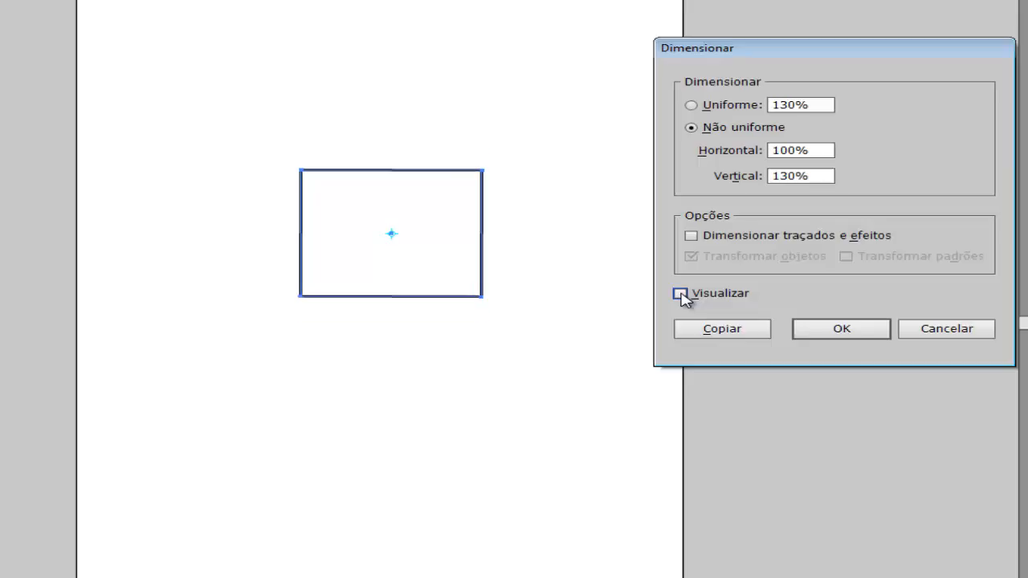
pyautogui.click(680, 294)
pyautogui.click(680, 294)
pyautogui.click(838, 329)
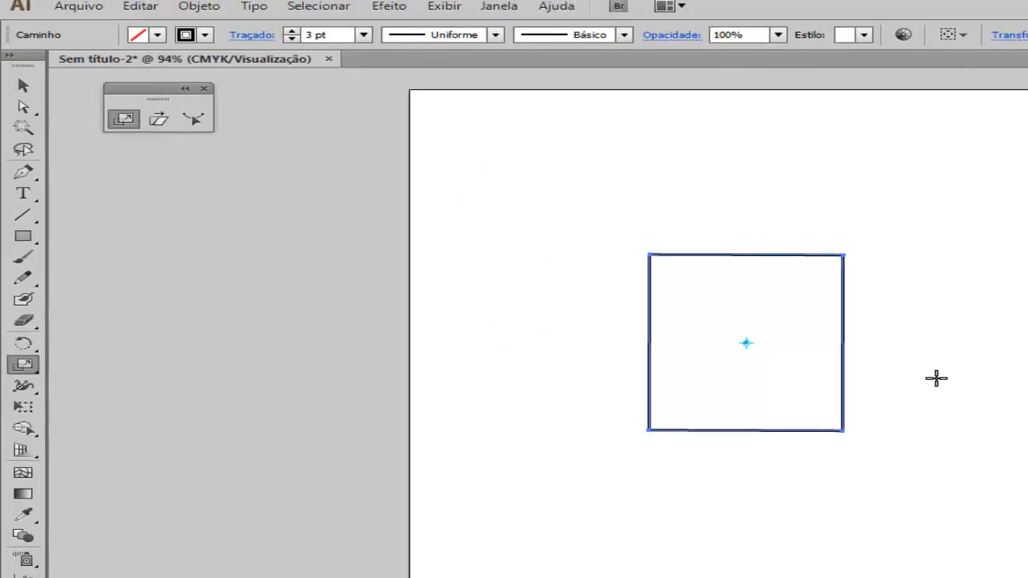
# Start a horizontal-axis shear of the rectangle about its centre with the Shear tool and preview it at 45°.
pyautogui.click(159, 119)
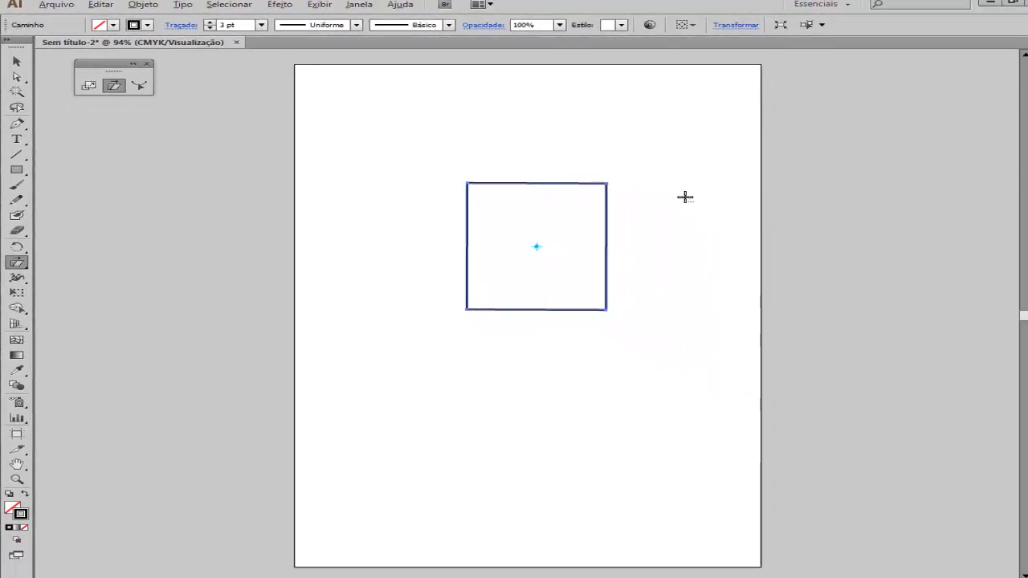
pyautogui.keyDown('alt'); pyautogui.click(537, 247); pyautogui.keyUp('alt')
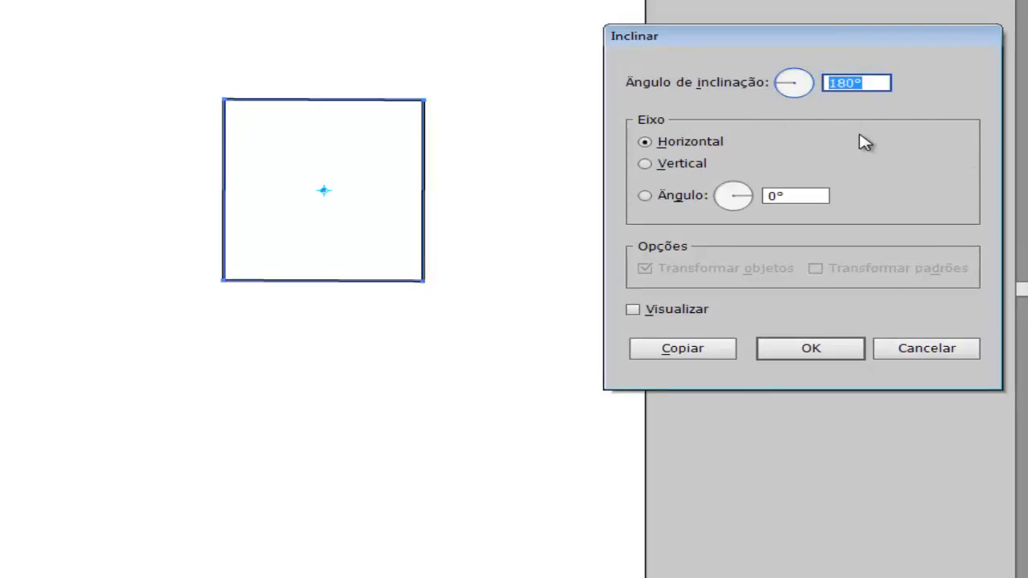
pyautogui.write('45')
pyautogui.click(633, 310)
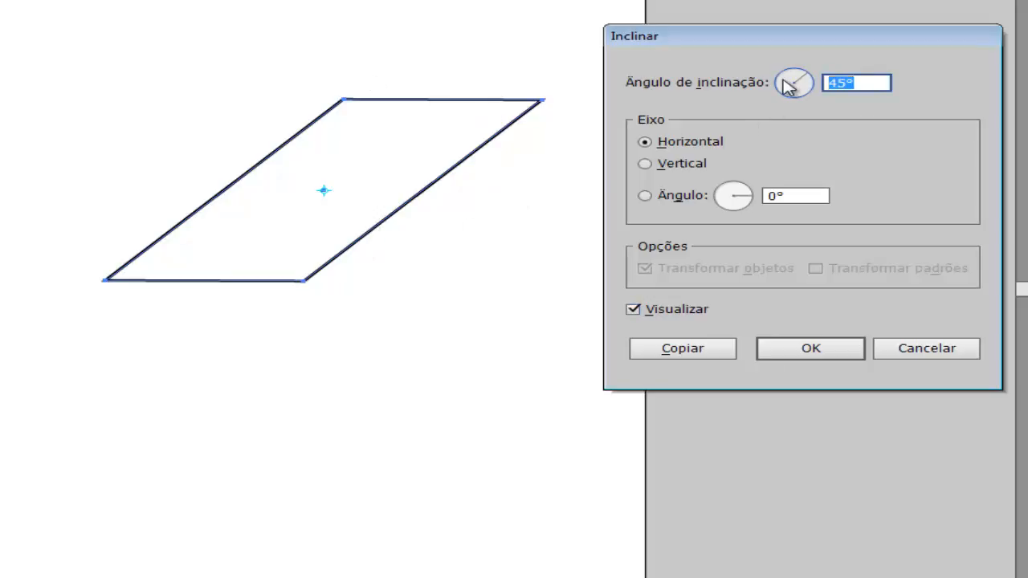
# Set the shear angle to -45° on the horizontal axis, compare it using the preview, and create a sheared copy of the rectangle.
pyautogui.write('-45')
pyautogui.click(633, 309)
pyautogui.click(633, 309)
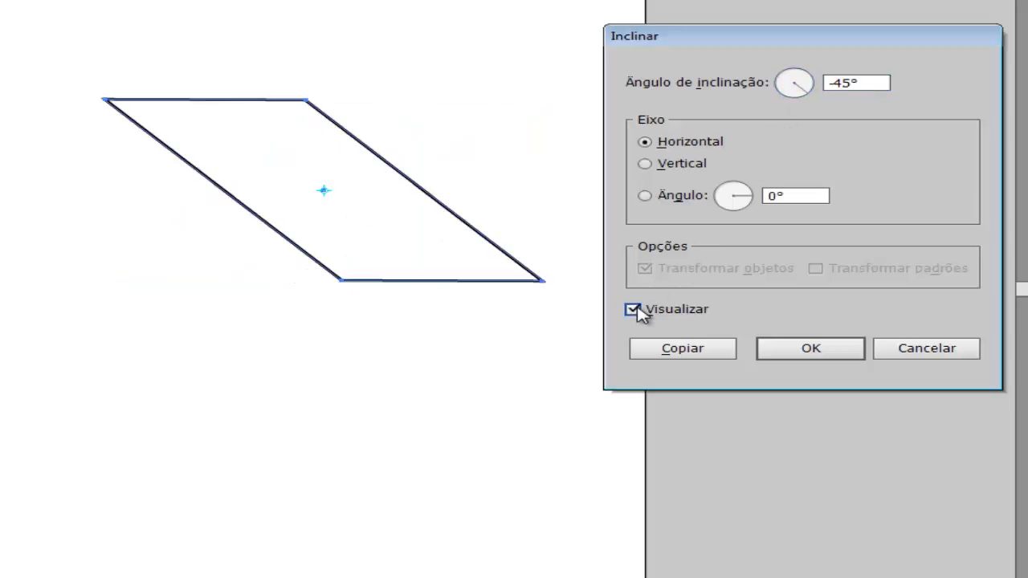
pyautogui.click(632, 310)
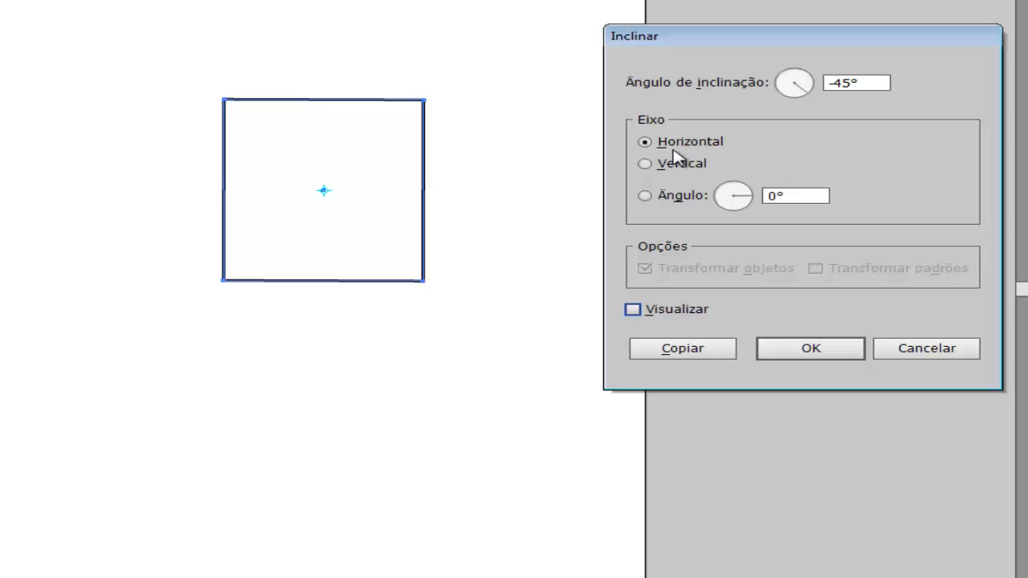
pyautogui.click(633, 310)
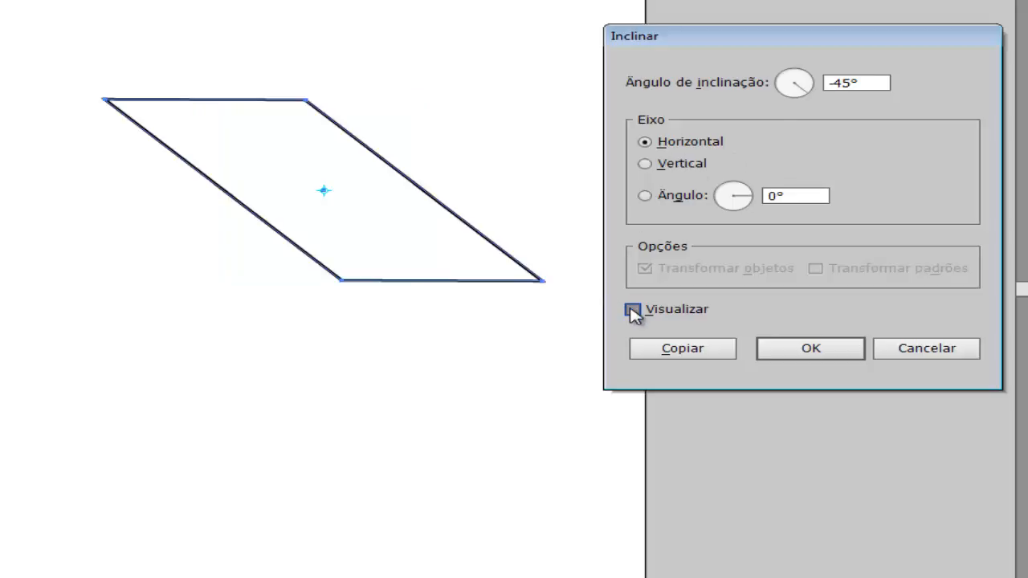
pyautogui.click(633, 310)
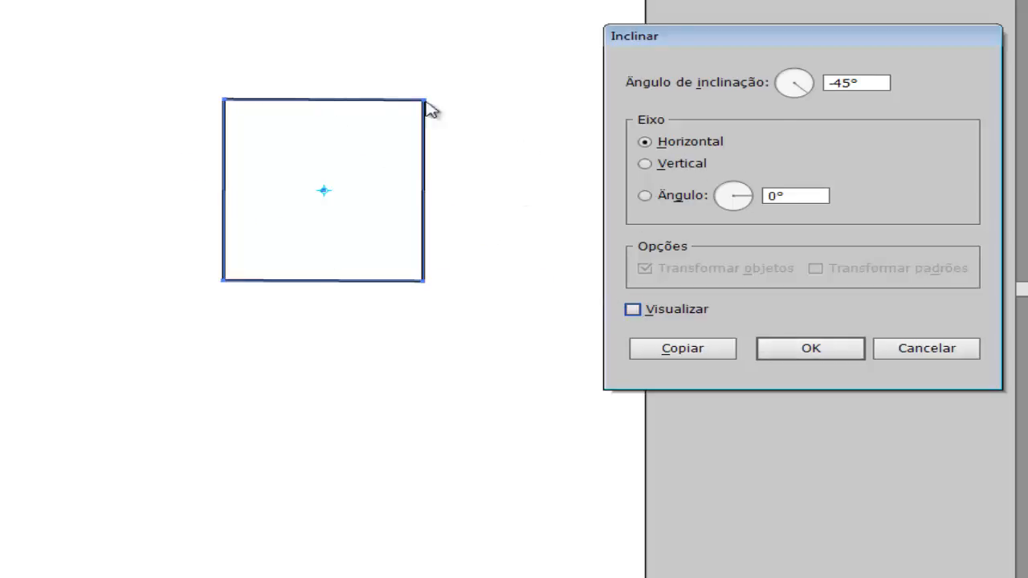
pyautogui.click(676, 353)
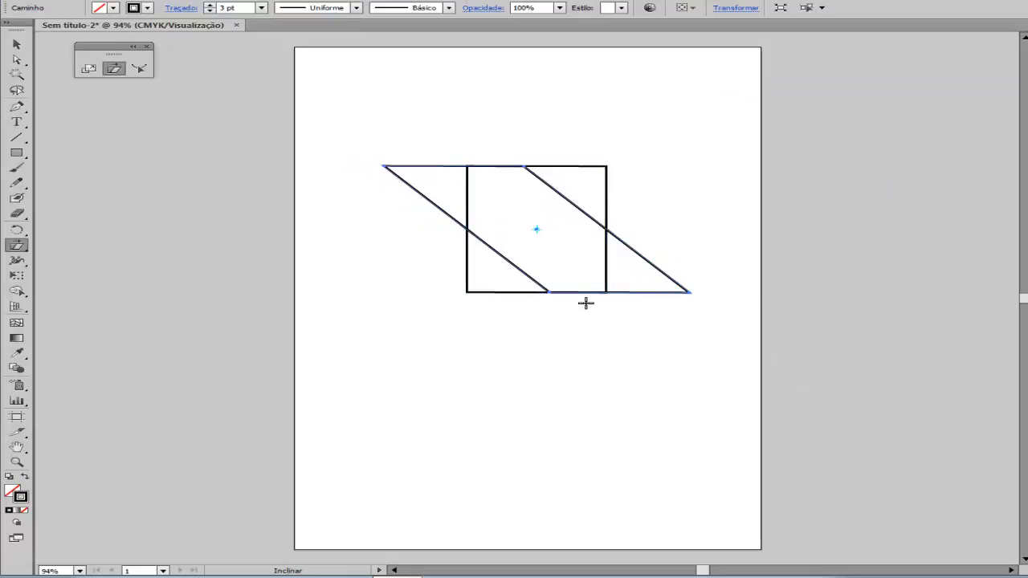
# Repeat the sheared-copy transformation three times to add progressively more slanted copies.
pyautogui.press('ctrl')
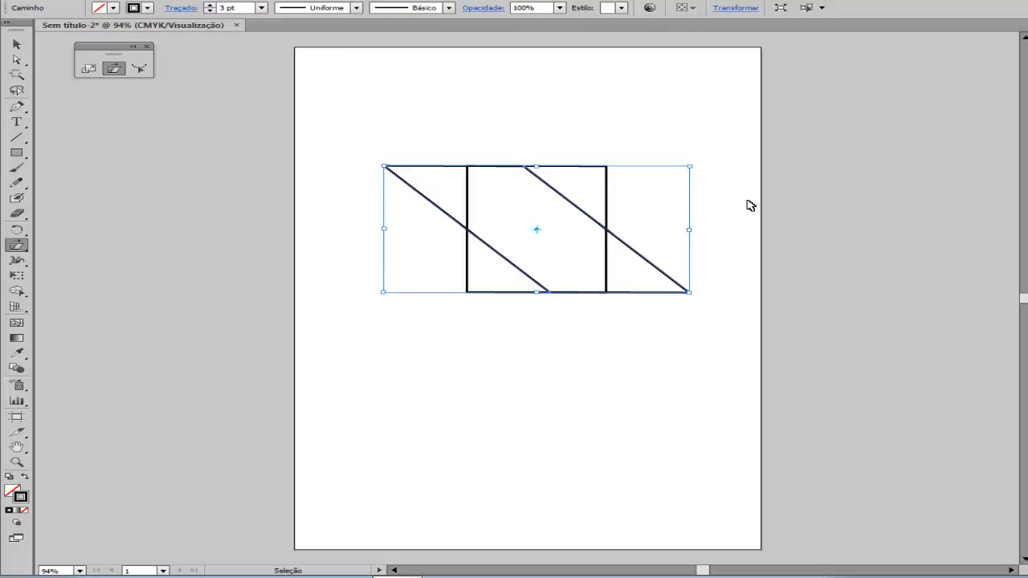
pyautogui.hotkey('ctrl', 'd')
pyautogui.hotkey('ctrl', 'd')
pyautogui.hotkey('ctrl', 'd')
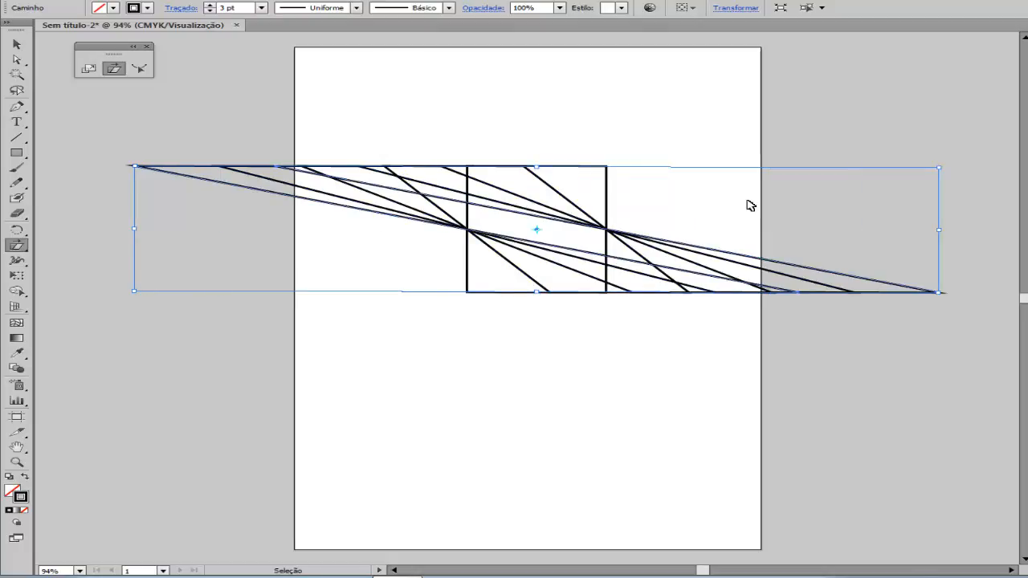